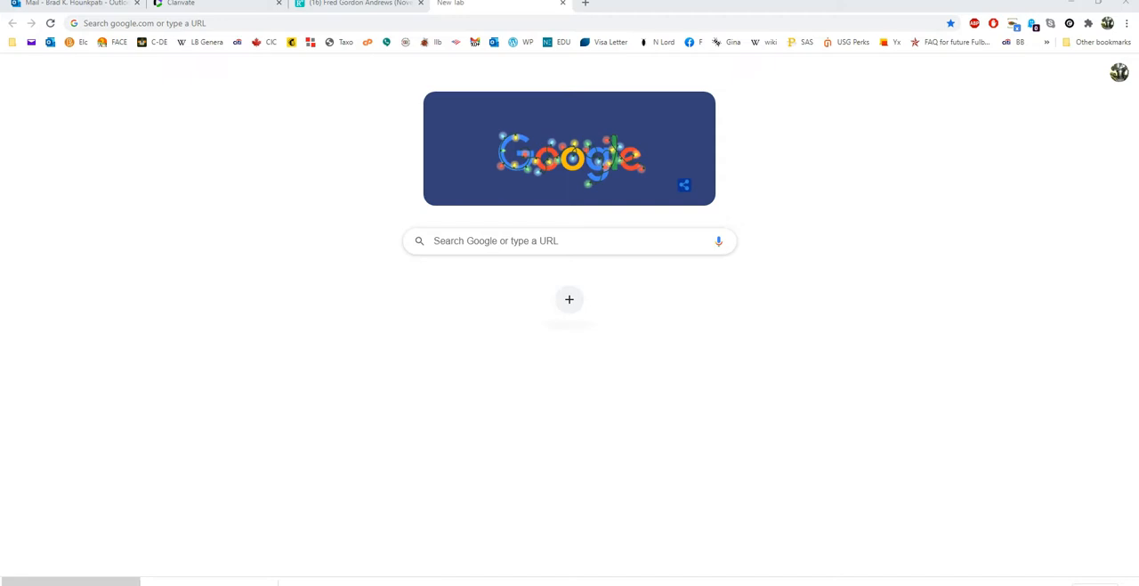
Search the web for "myendnoteweb", open the EndNote Web sign-in page and go to its e-mail and password fields
{"action": "left_click", "coordinate": [199, 24]}
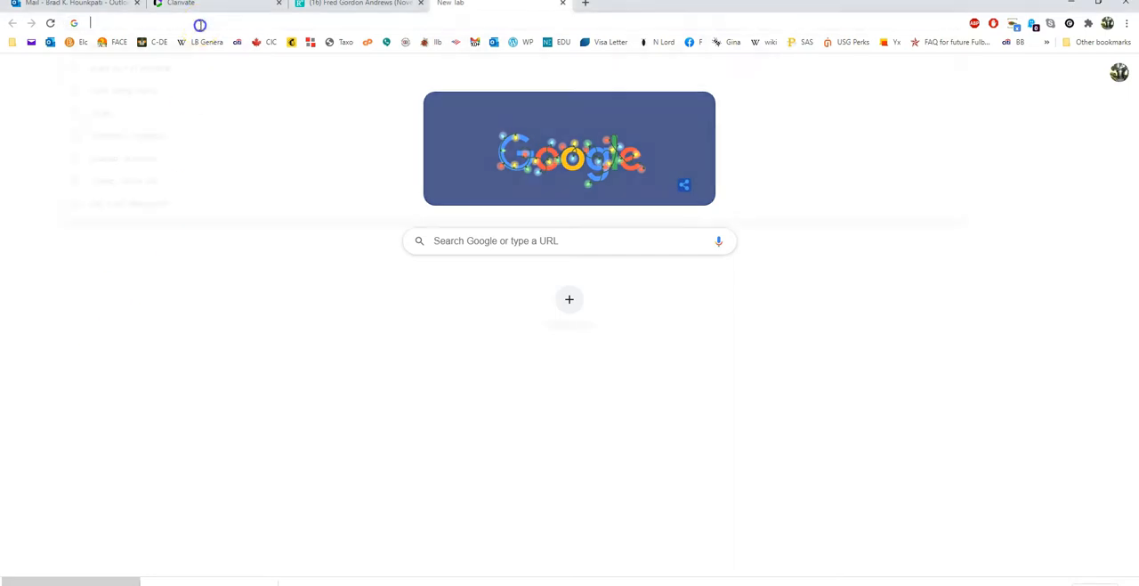
{"action": "type", "text": "end"}
{"action": "key", "text": "BackSpace"}
{"action": "key", "text": "BackSpace"}
{"action": "key", "text": "BackSpace"}
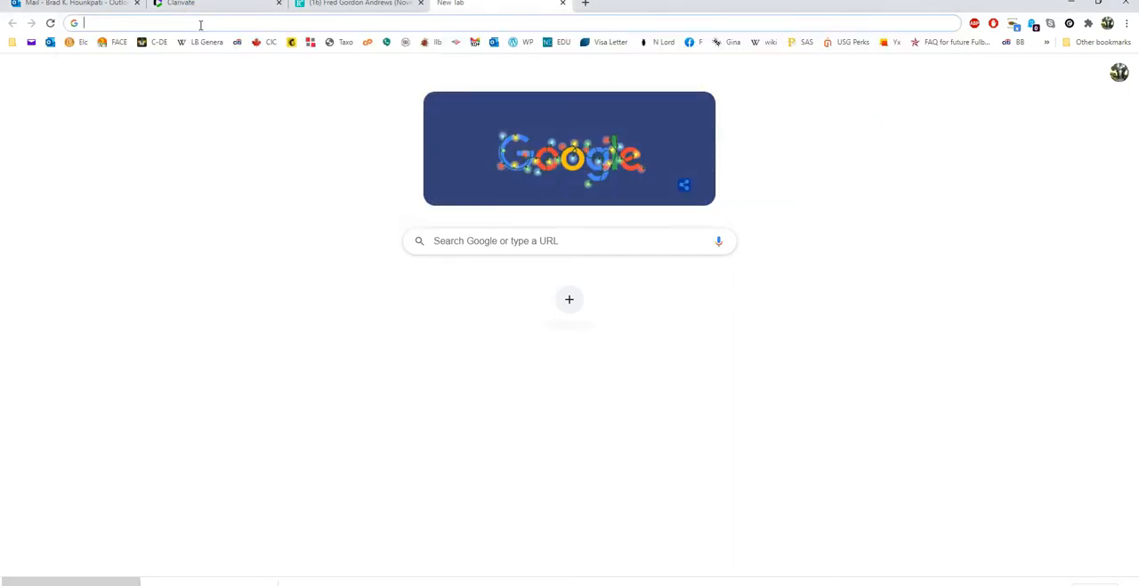
{"action": "type", "text": "myen"}
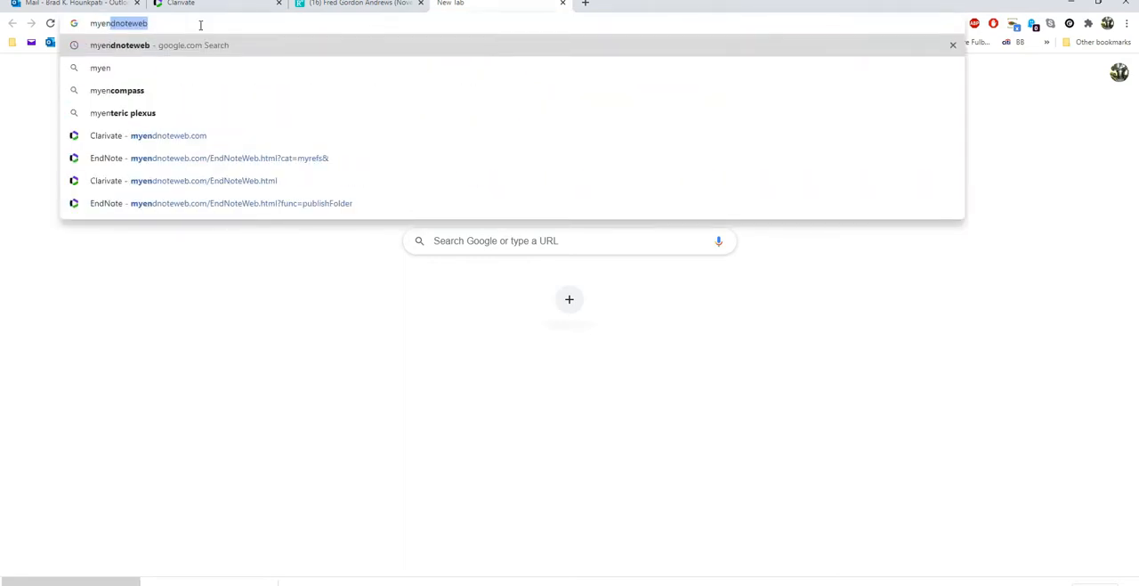
{"action": "key", "text": "Return"}
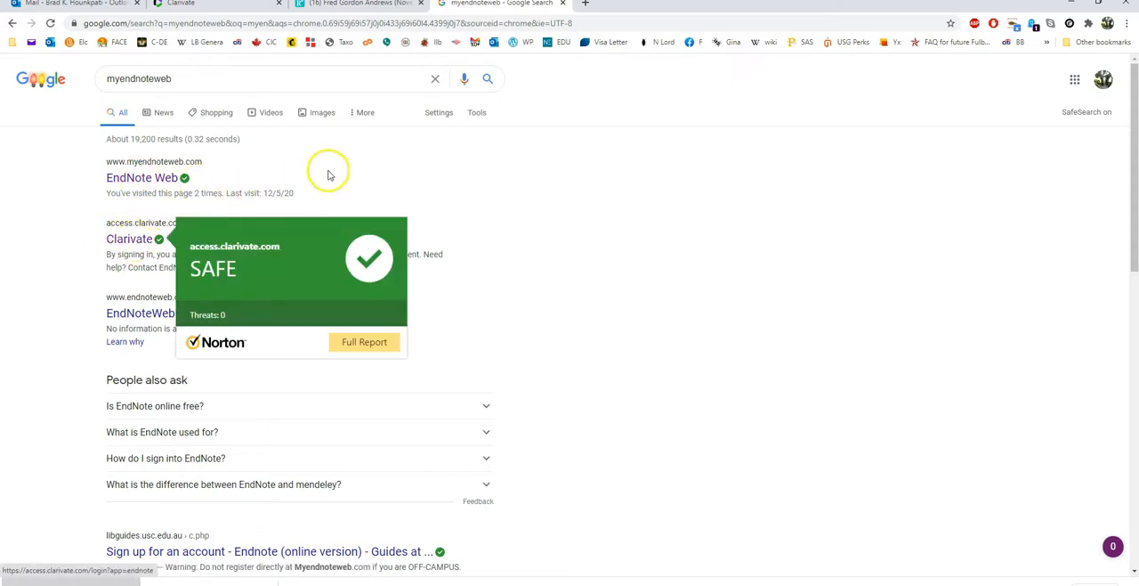
{"action": "left_click", "coordinate": [138, 183]}
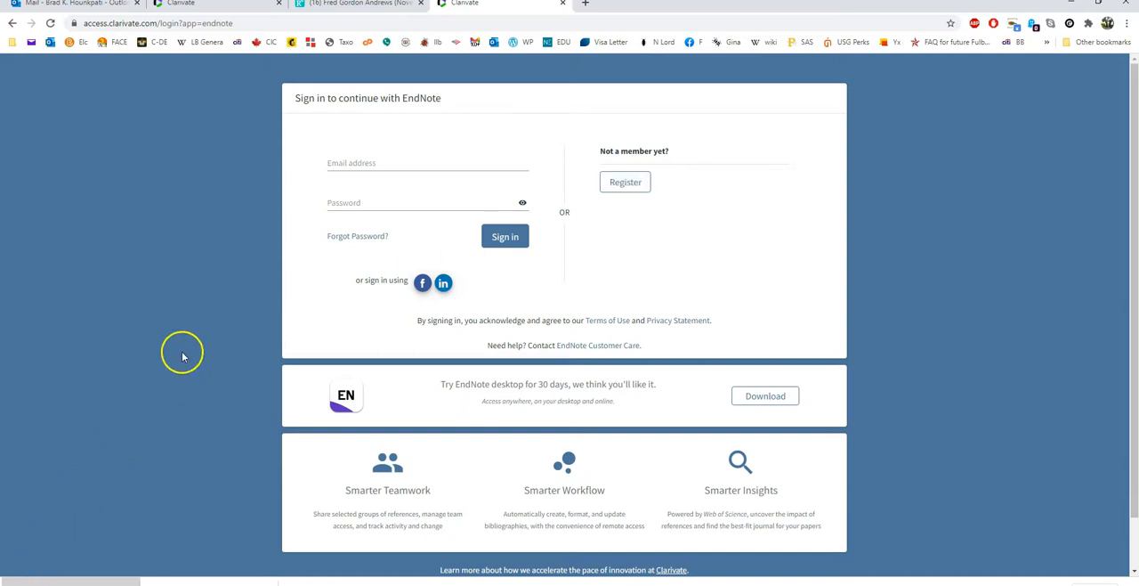
{"action": "left_click", "coordinate": [339, 162]}
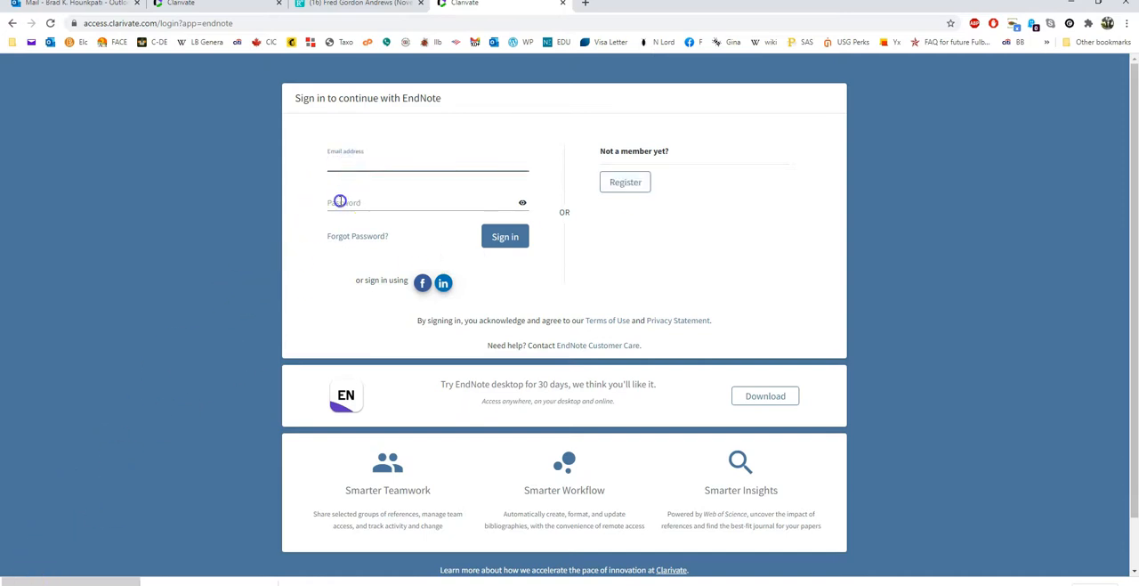
{"action": "left_click", "coordinate": [339, 201]}
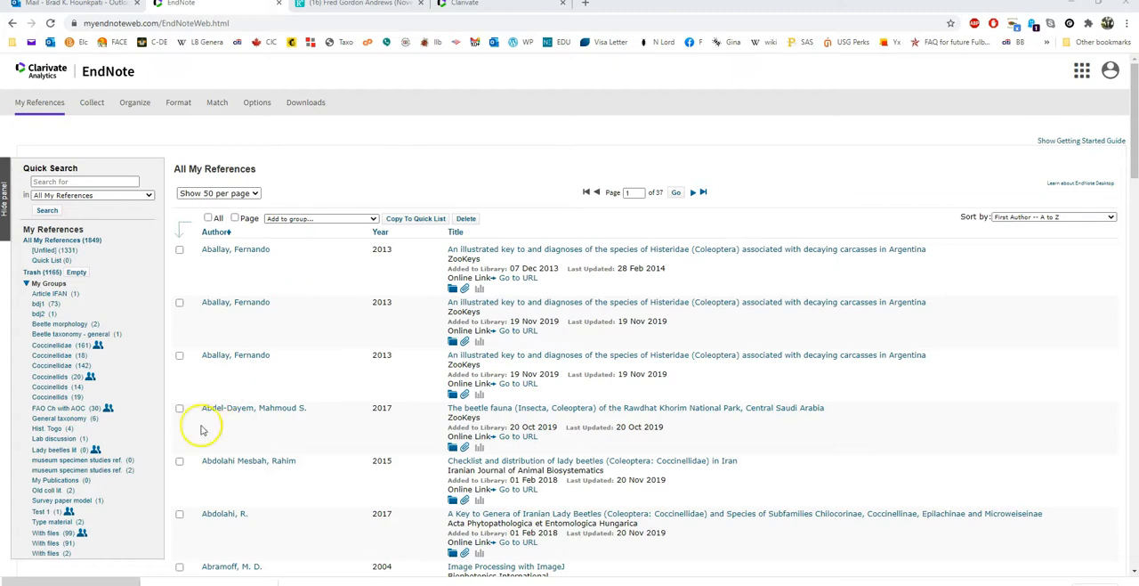
Switch to EndNote desktop, clear the account e-mail address in the Sync preferences and apply the change
{"action": "left_click", "coordinate": [78, 584]}
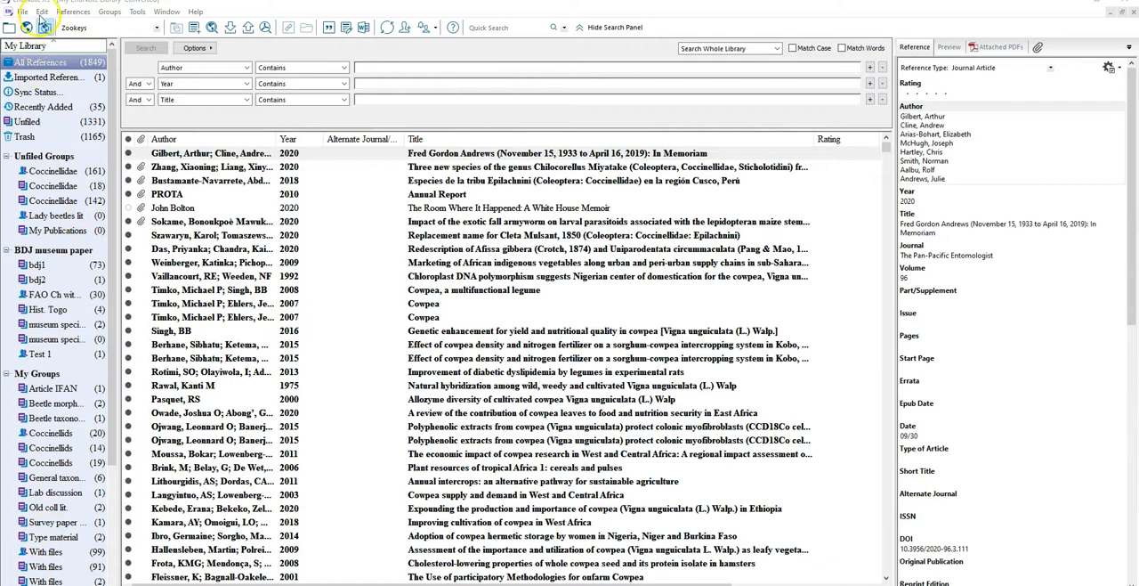
{"action": "left_click", "coordinate": [41, 13]}
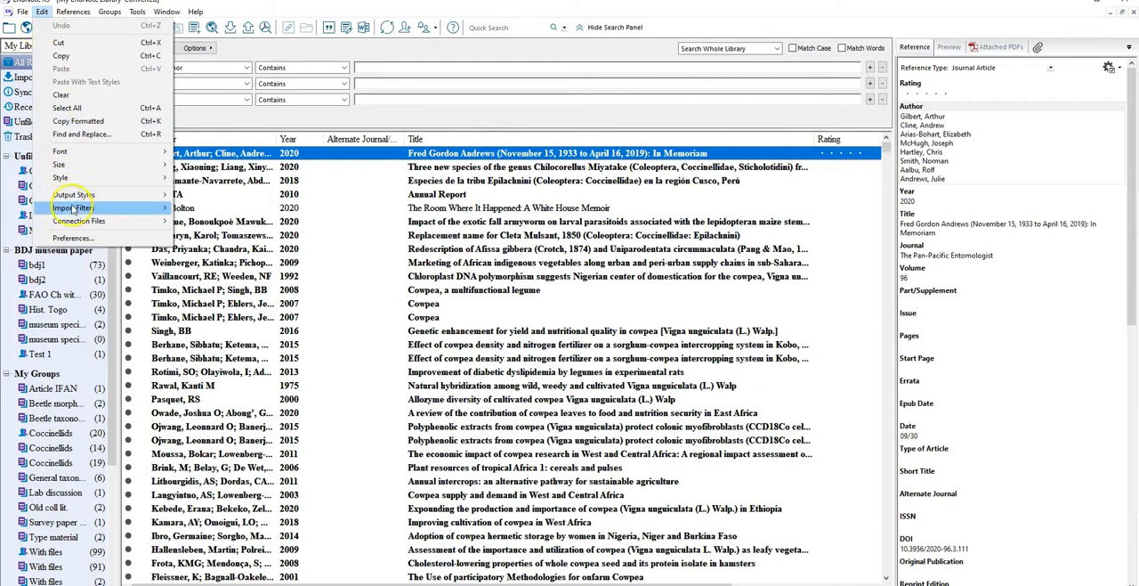
{"action": "left_click", "coordinate": [71, 239]}
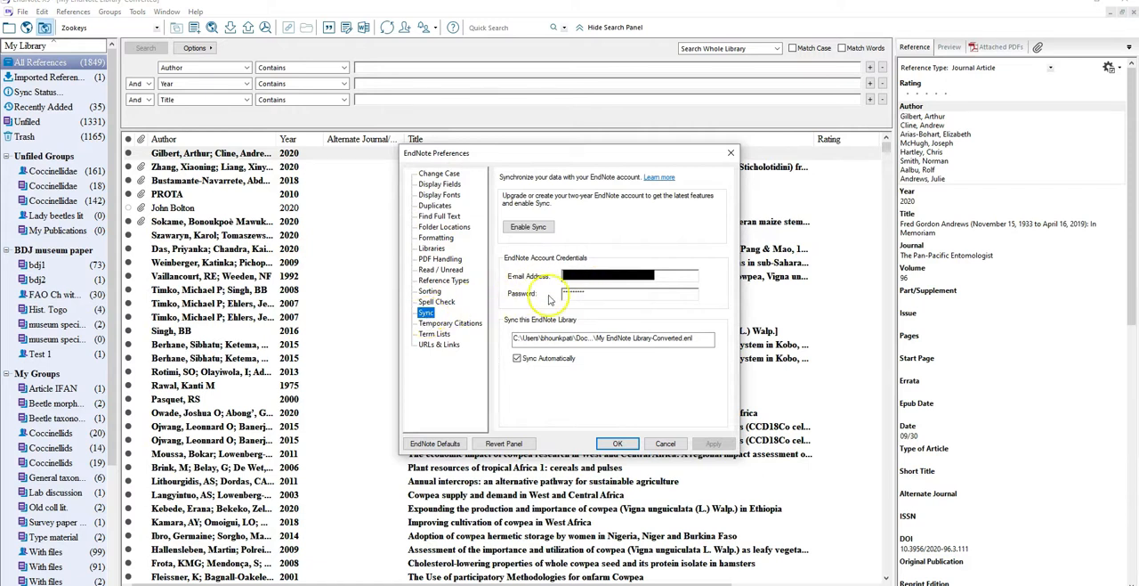
{"action": "left_click", "coordinate": [590, 280]}
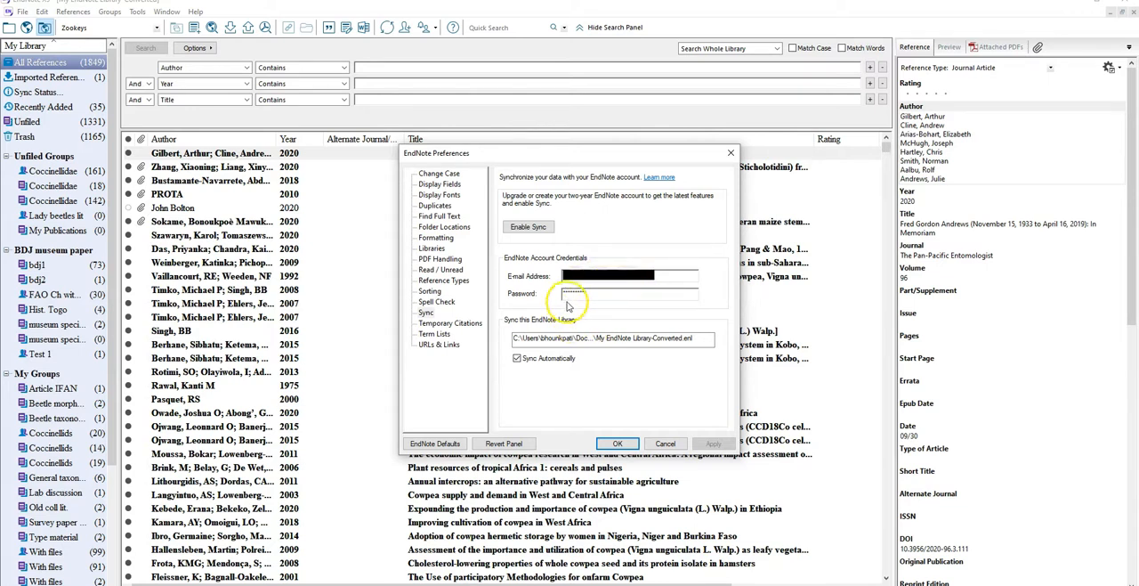
{"action": "key", "text": "BackSpace"}
{"action": "left_click", "coordinate": [716, 444]}
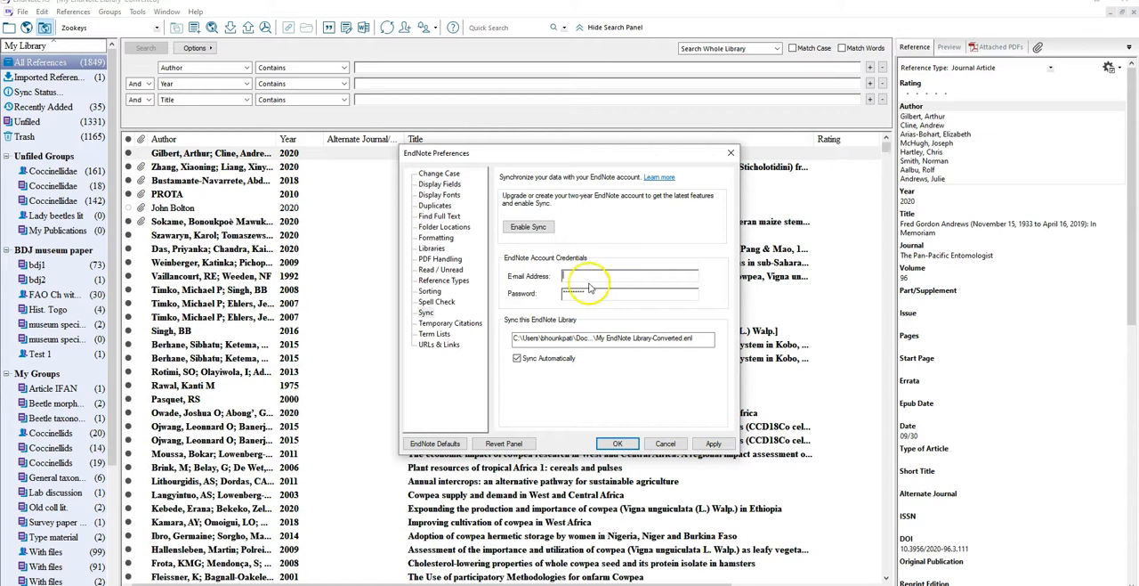
{"action": "left_click", "coordinate": [716, 444]}
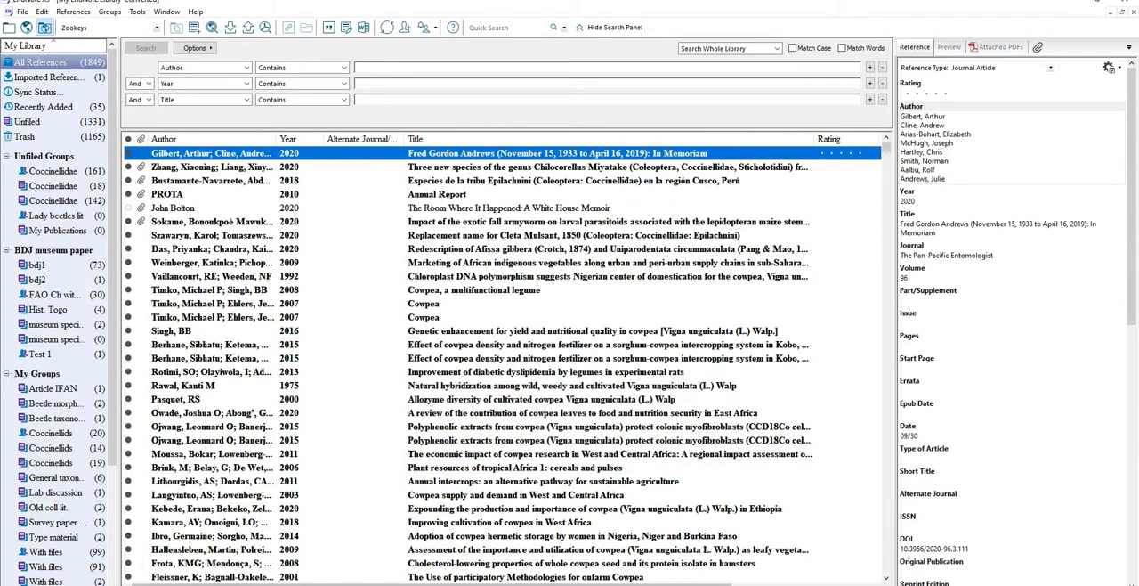
Switch to the ResearchGate page and export the In Memoriam article's citation to EndNote as an RIS file, citation only
{"action": "left_click", "coordinate": [480, 548]}
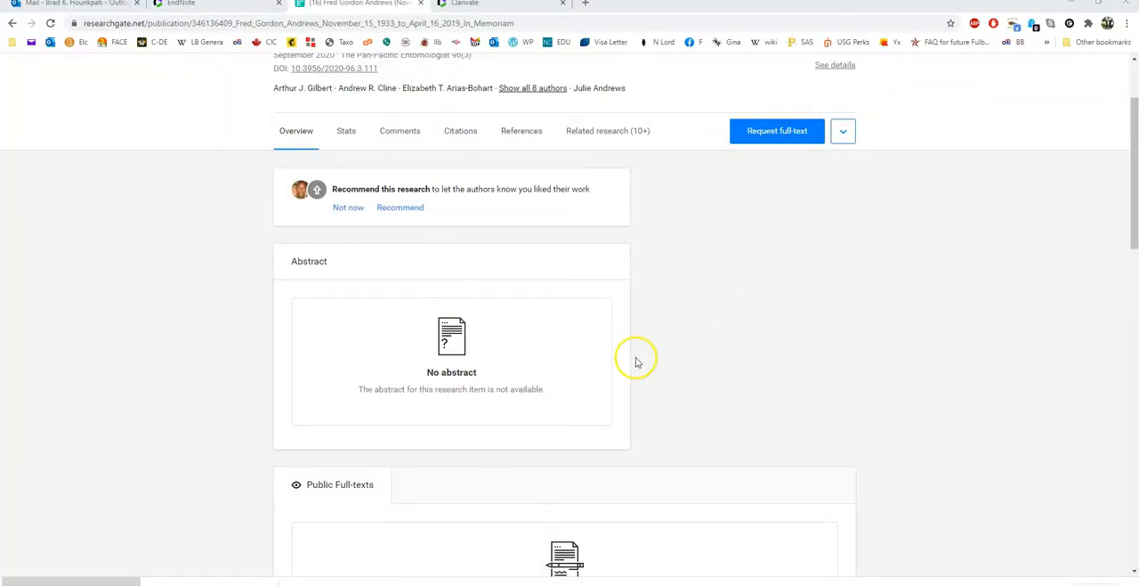
{"action": "scroll", "coordinate": [603, 219], "scroll_direction": "up", "scroll_amount": 2}
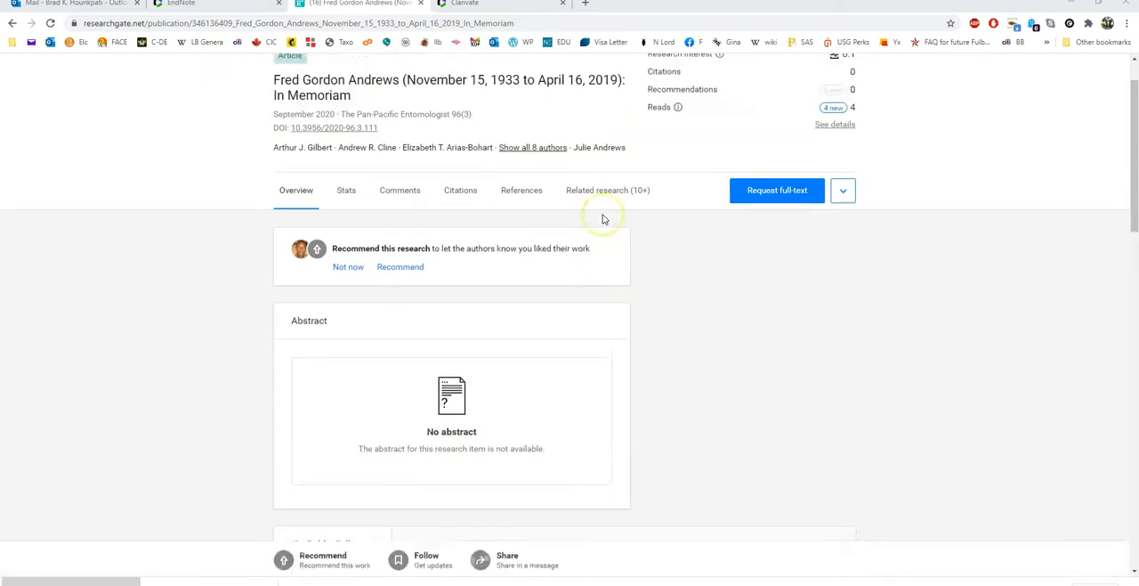
{"action": "scroll", "coordinate": [478, 156], "scroll_direction": "down", "scroll_amount": 1}
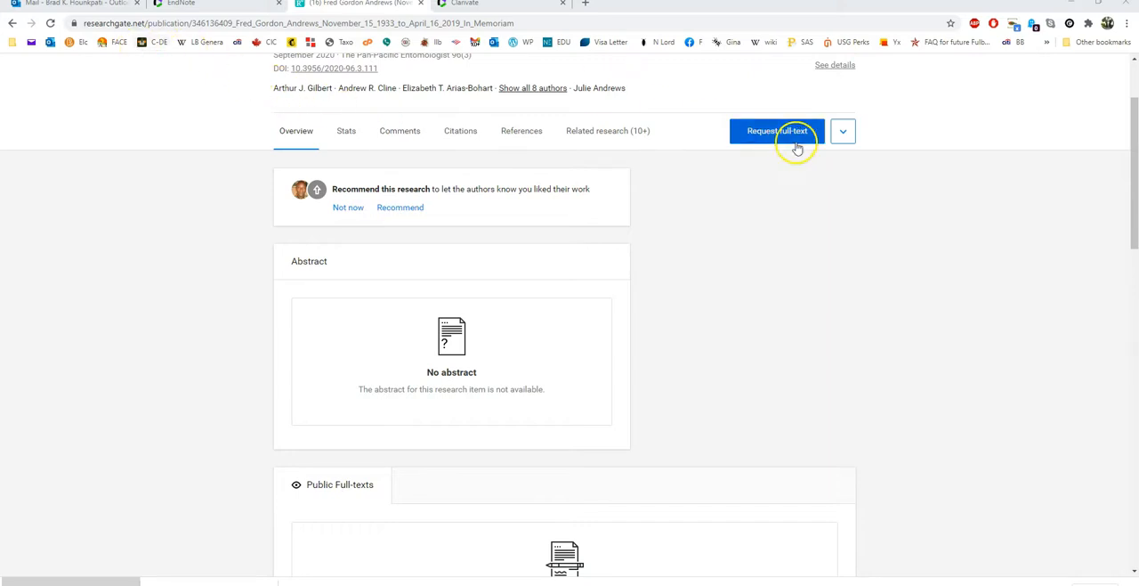
{"action": "left_click", "coordinate": [841, 133]}
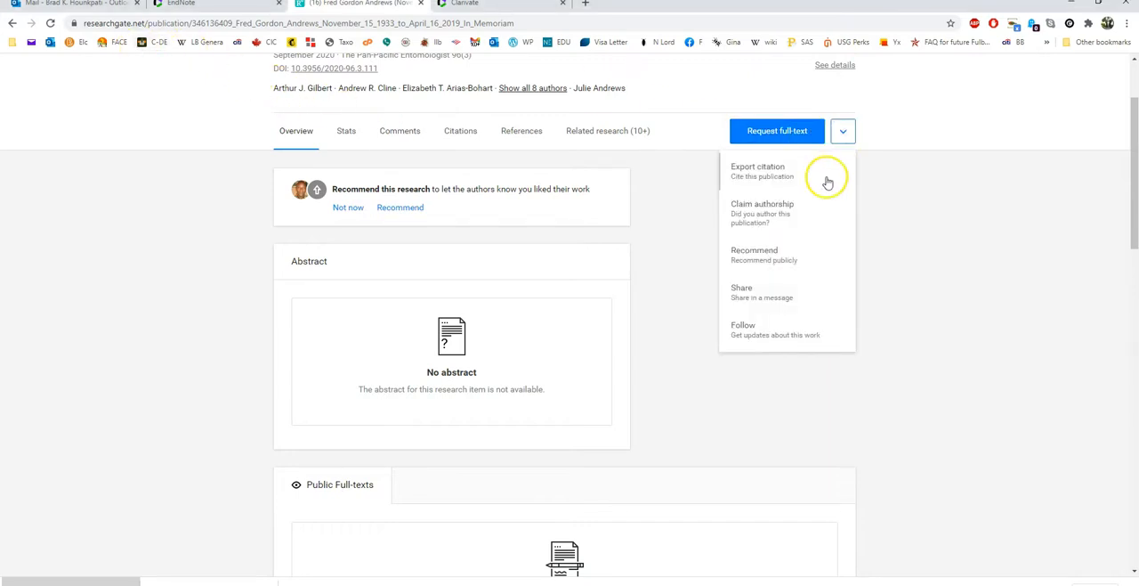
{"action": "left_click", "coordinate": [770, 176]}
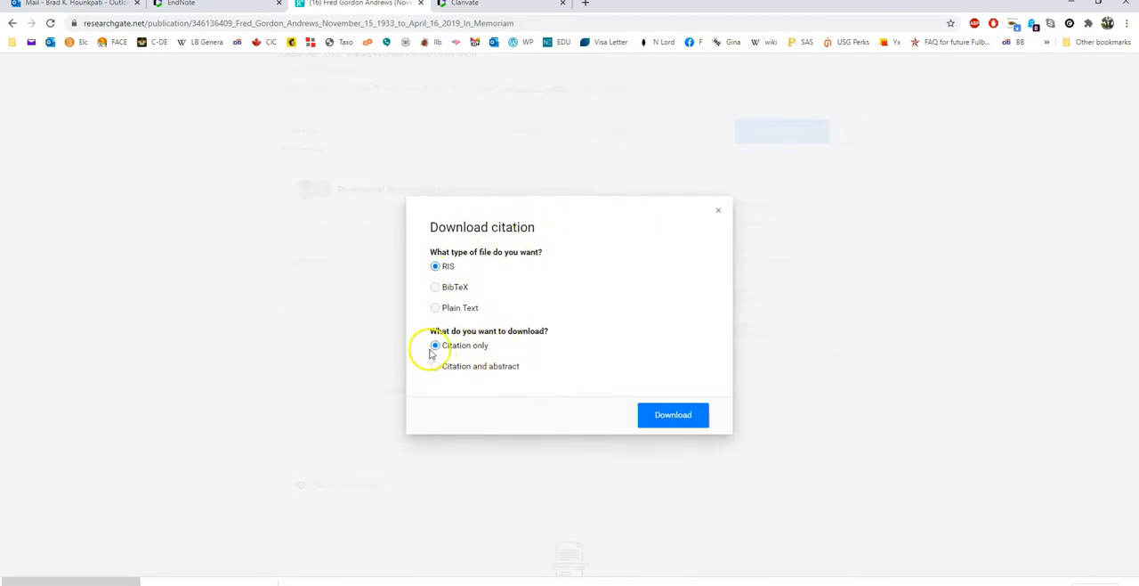
{"action": "left_click", "coordinate": [669, 412]}
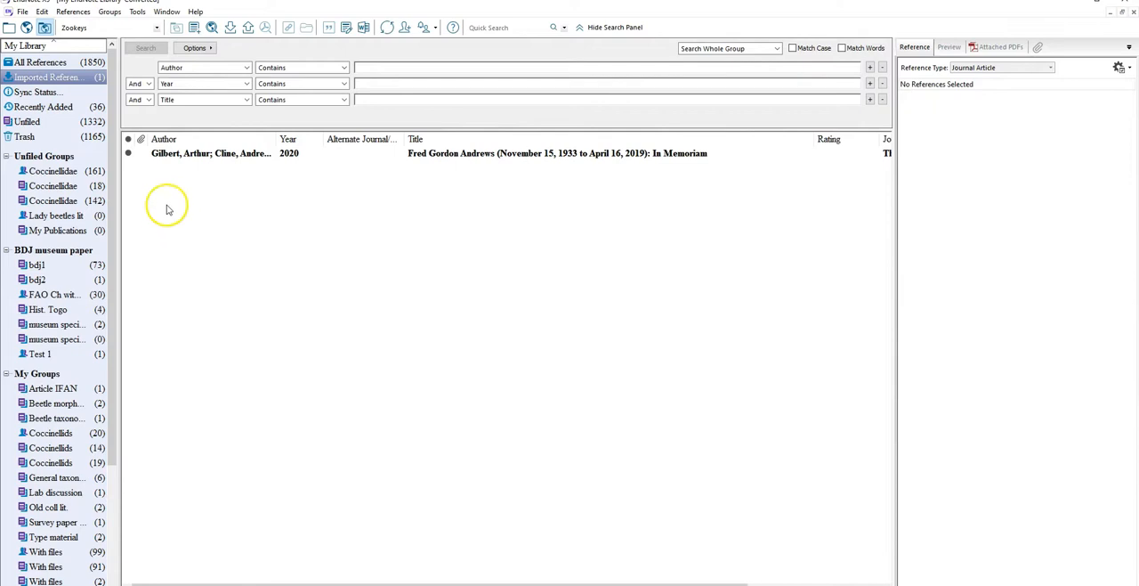
Delete the Test 1 group from the BDJ museum paper group set
{"action": "left_click", "coordinate": [178, 156]}
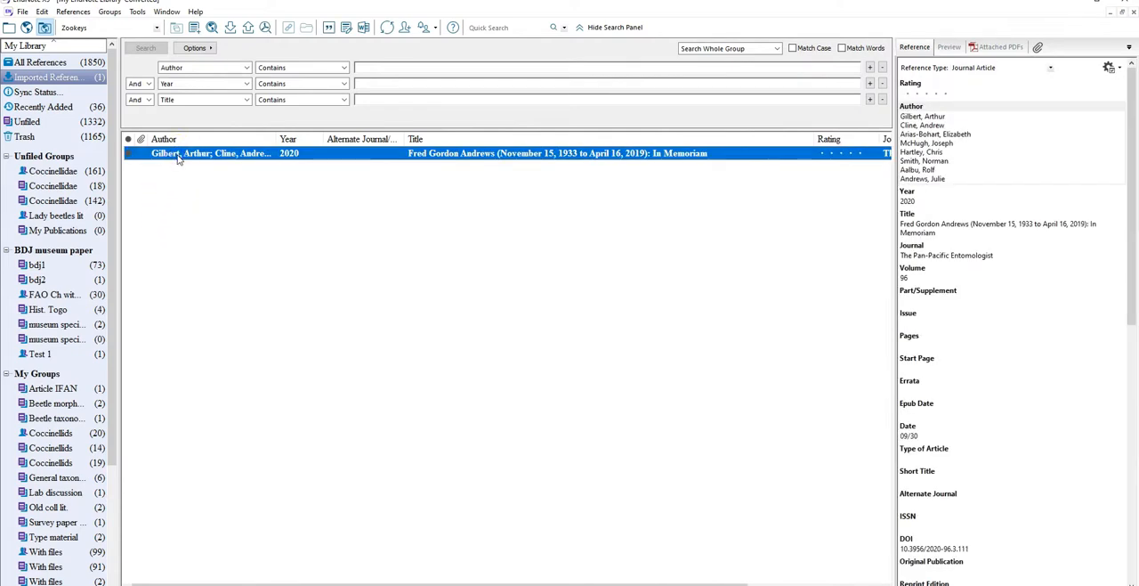
{"action": "right_click", "coordinate": [44, 355]}
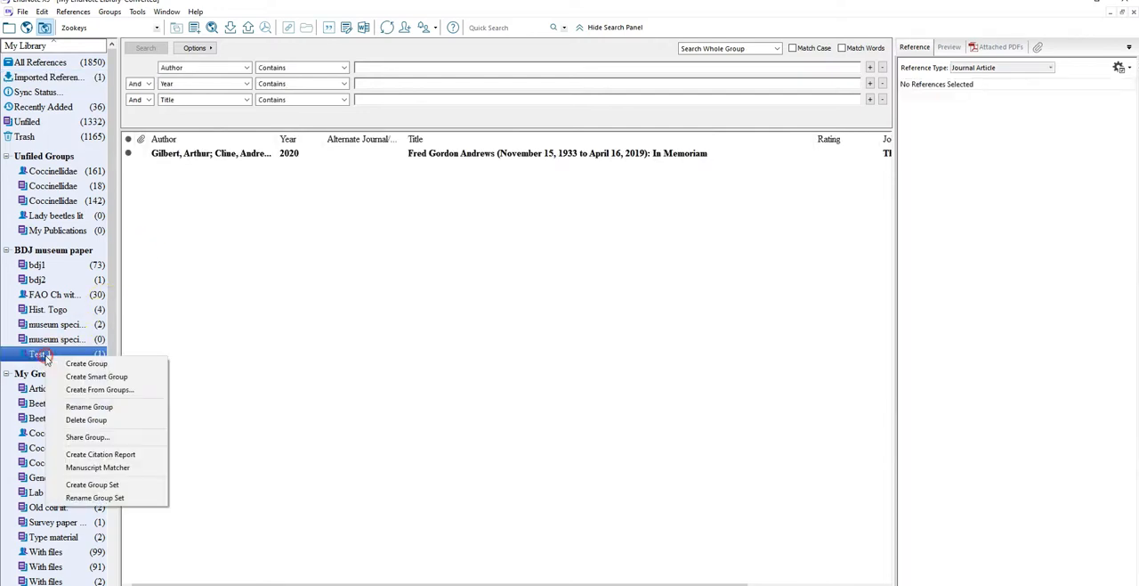
{"action": "left_click", "coordinate": [89, 420]}
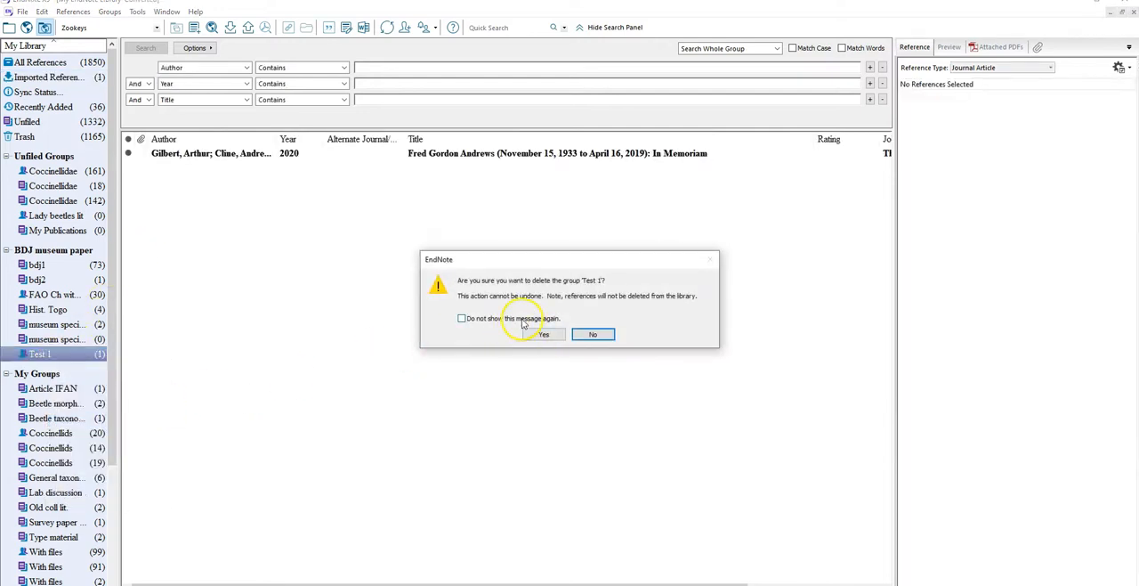
{"action": "left_click", "coordinate": [534, 333]}
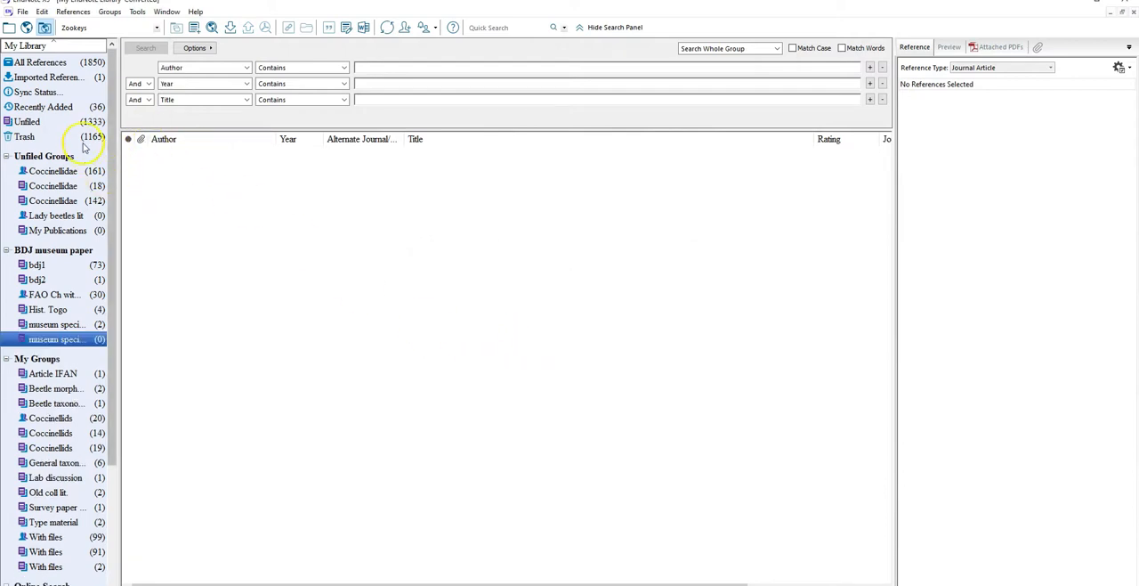
Add the newly imported In Memoriam reference to a new custom group
{"action": "left_click", "coordinate": [43, 62]}
{"action": "left_click", "coordinate": [42, 78]}
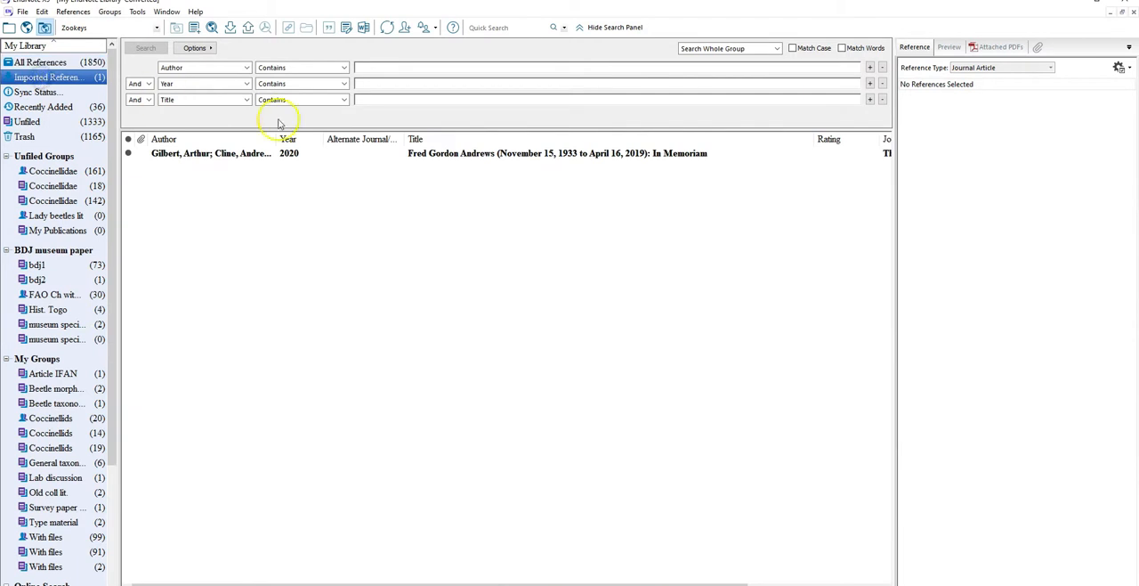
{"action": "left_click", "coordinate": [257, 156]}
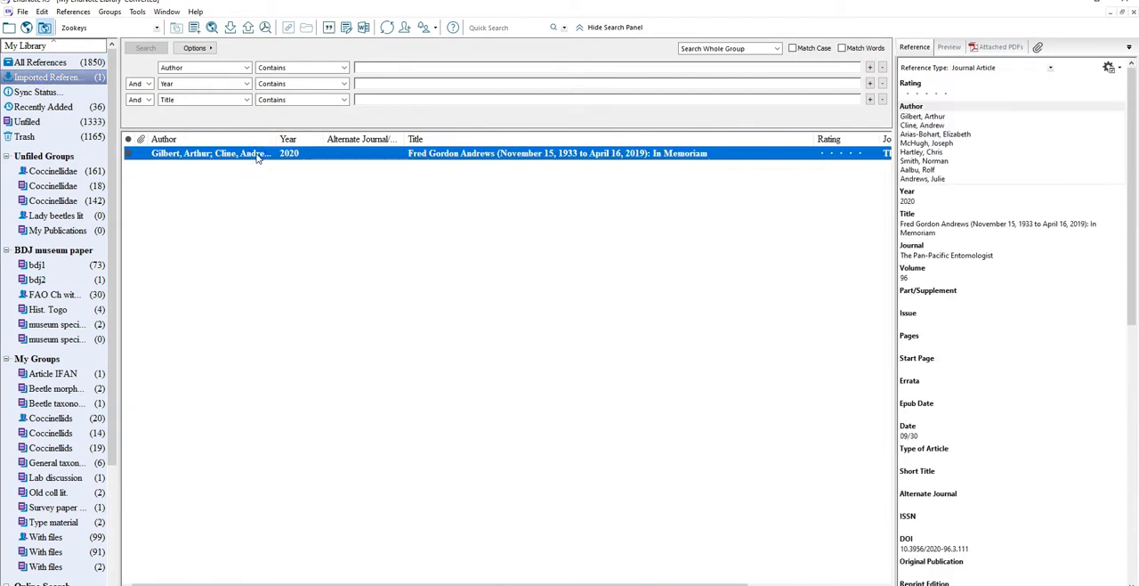
{"action": "right_click", "coordinate": [256, 156]}
{"action": "mouse_move", "coordinate": [342, 214]}
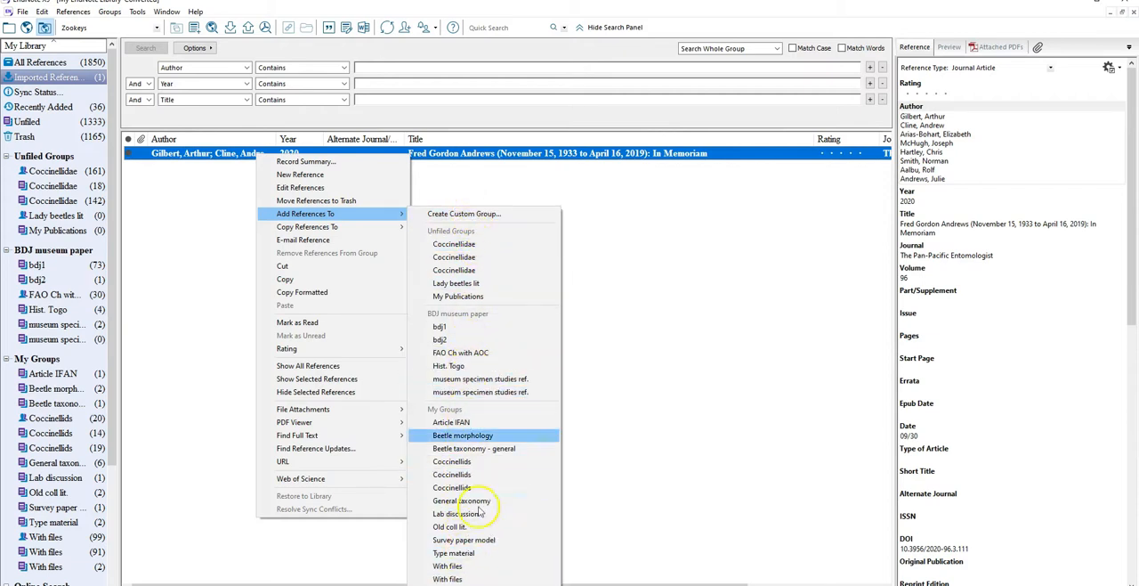
{"action": "left_click", "coordinate": [459, 214]}
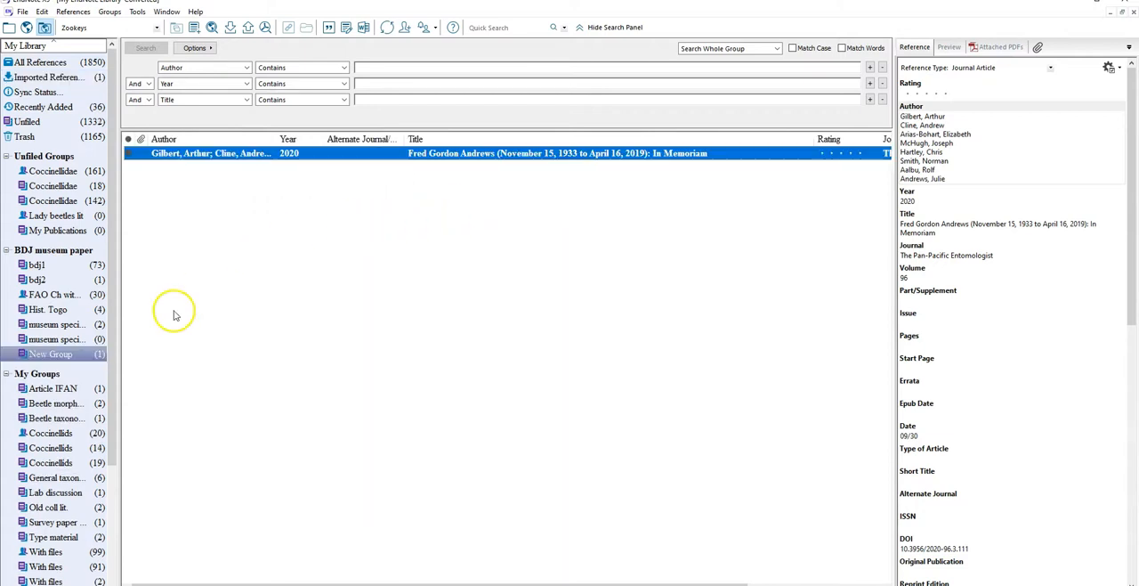
Rename the new group under BDJ museum paper as EndNSync
{"action": "right_click", "coordinate": [60, 357]}
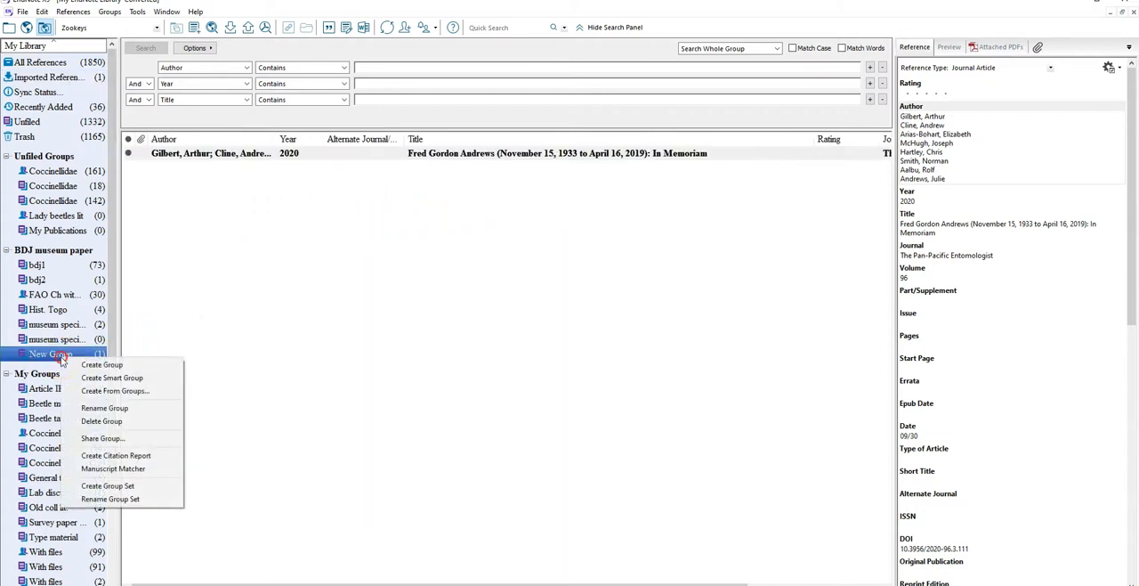
{"action": "left_click", "coordinate": [104, 407]}
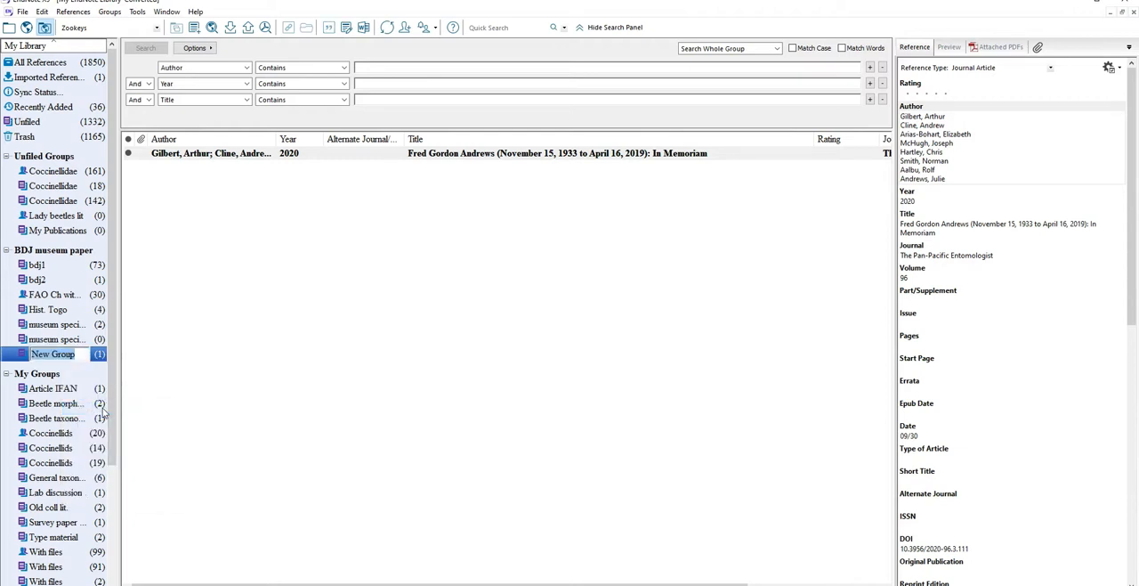
{"action": "type", "text": "EndNSync"}
{"action": "key", "text": "Return"}
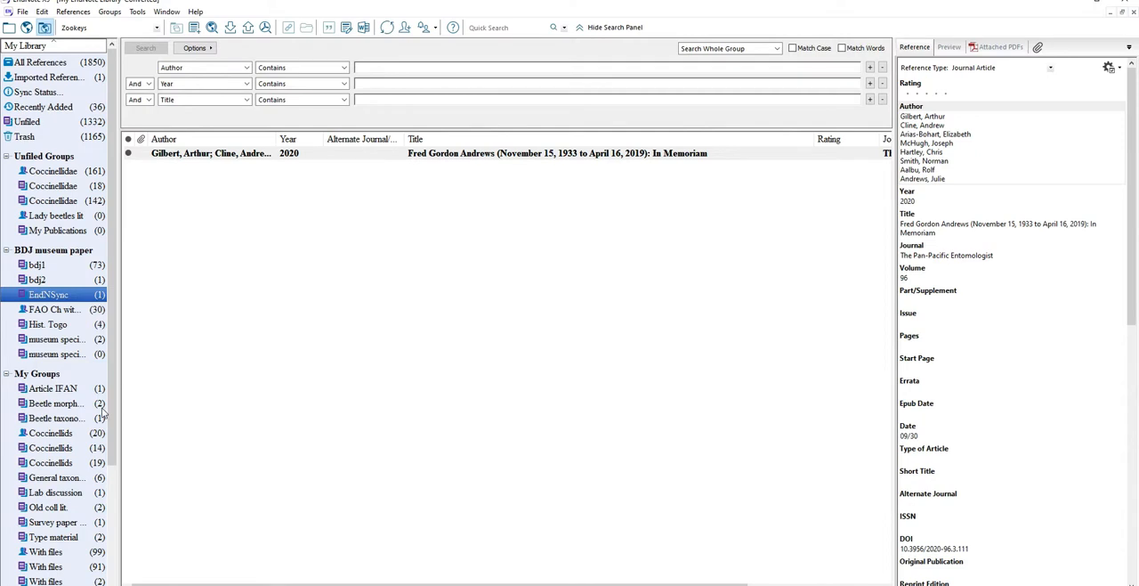
Try to share the EndNSync group
{"action": "right_click", "coordinate": [43, 299]}
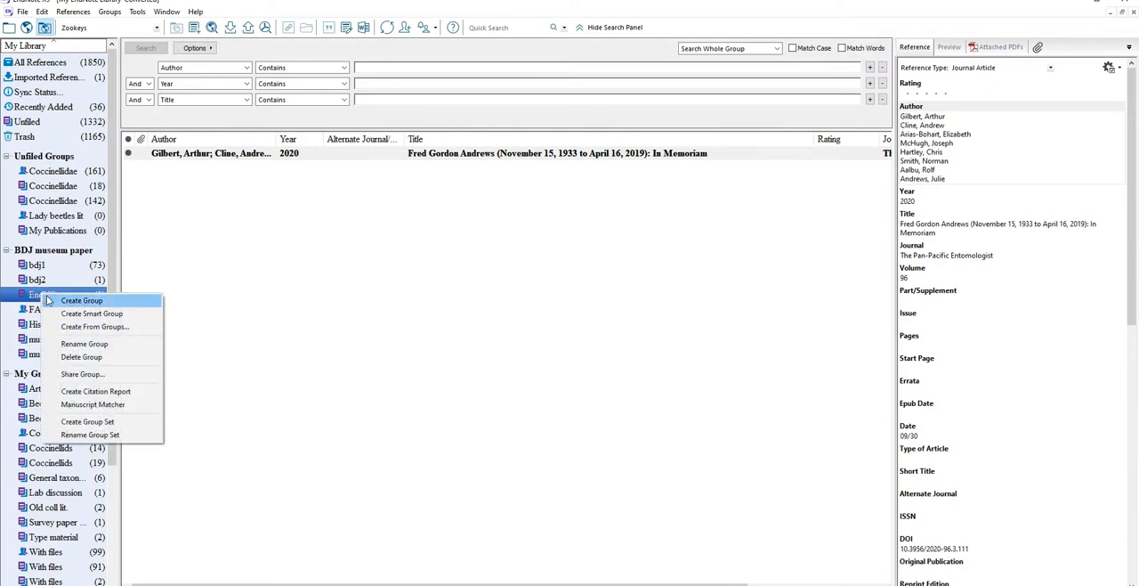
{"action": "left_click", "coordinate": [82, 375]}
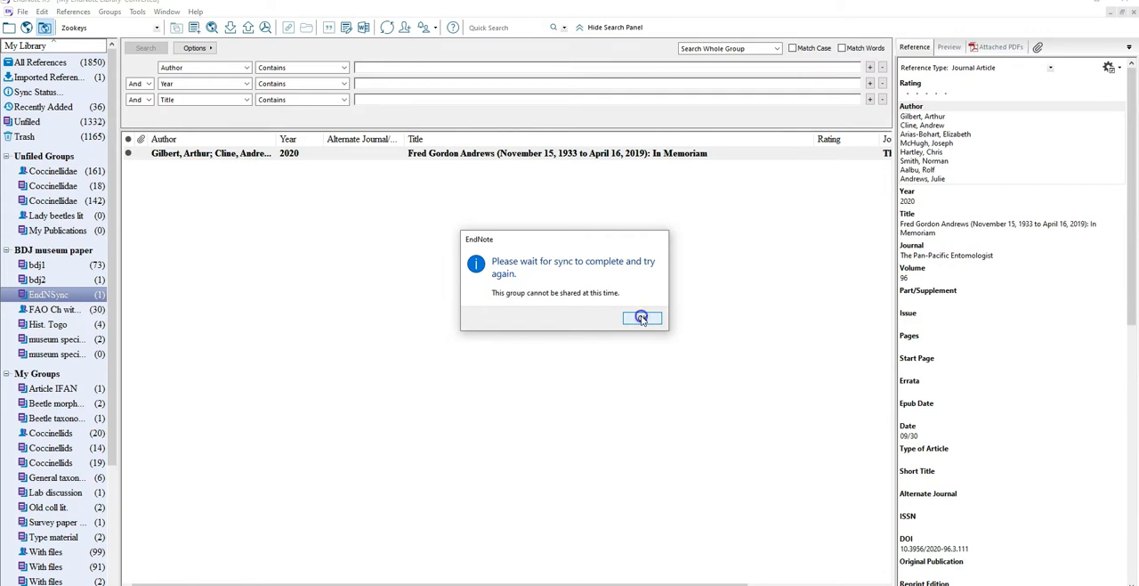
{"action": "left_click", "coordinate": [641, 318]}
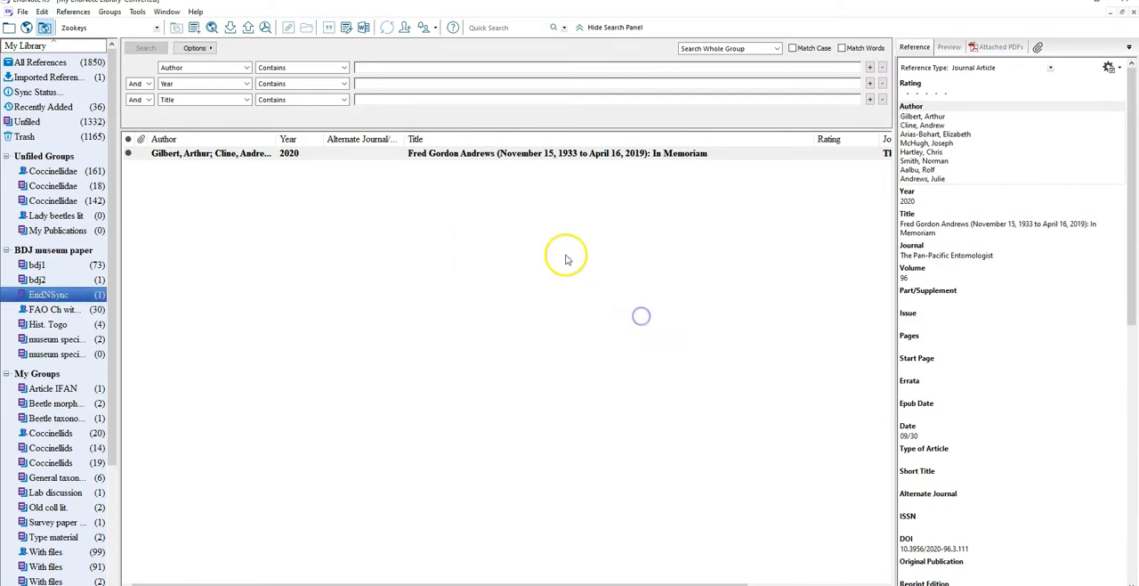
Synchronize the desktop library with the online EndNote library
{"action": "left_click", "coordinate": [386, 29]}
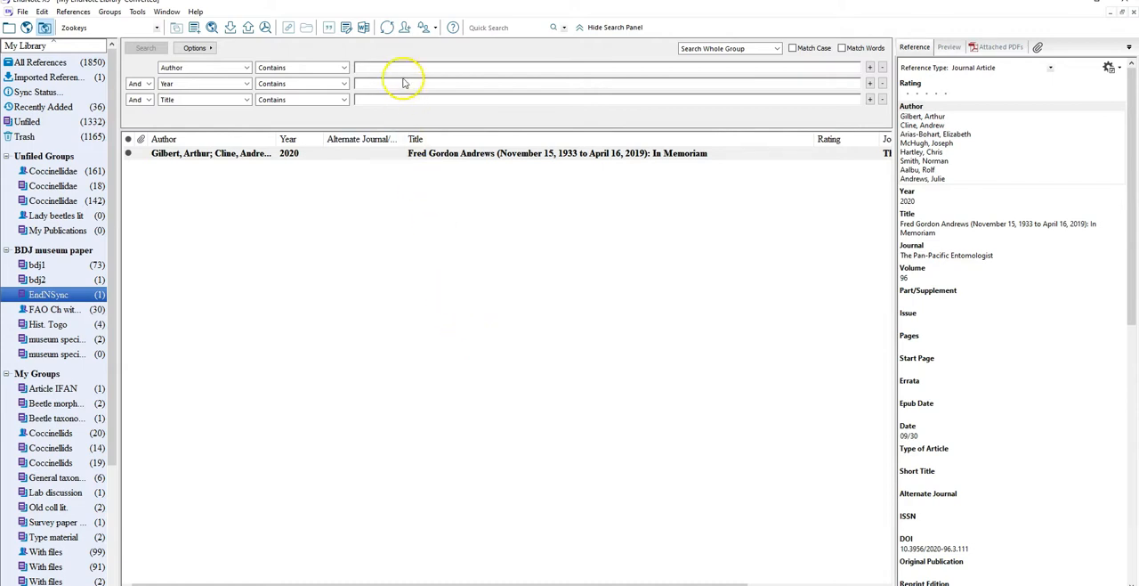
{"action": "left_click", "coordinate": [388, 30]}
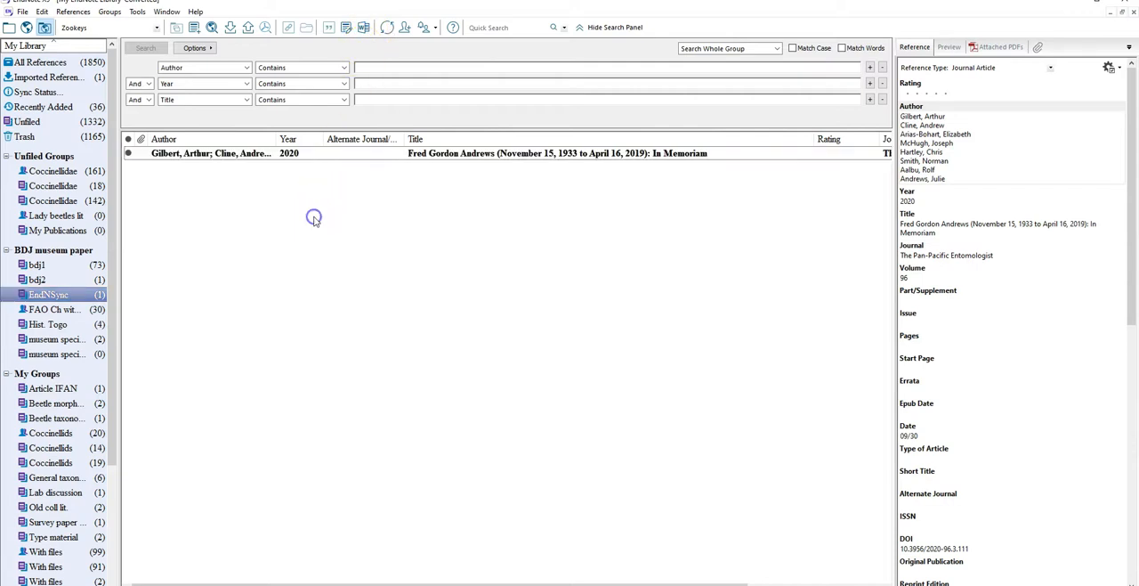
Open sharing for the EndNSync group, enter a person's name in the people search and fill in the invitee's e-mail address
{"action": "right_click", "coordinate": [60, 293]}
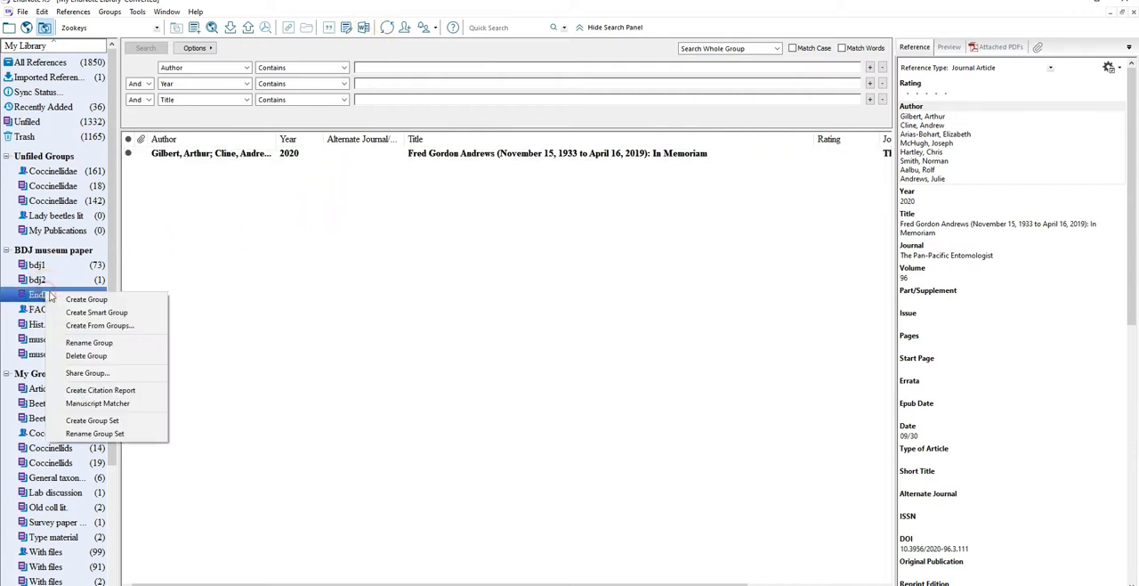
{"action": "left_click", "coordinate": [88, 375]}
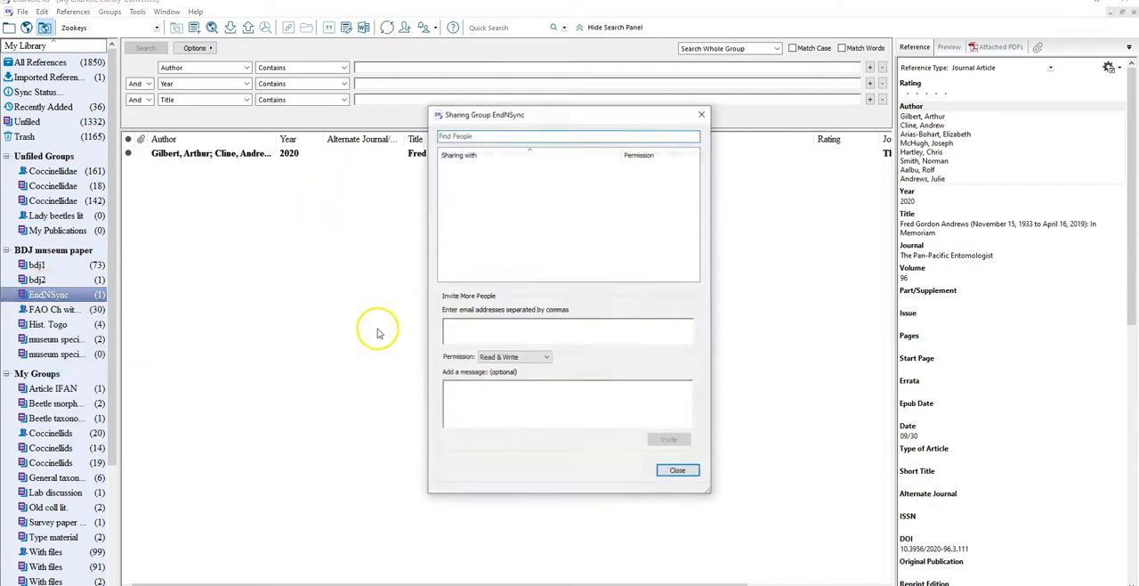
{"action": "left_click", "coordinate": [459, 135]}
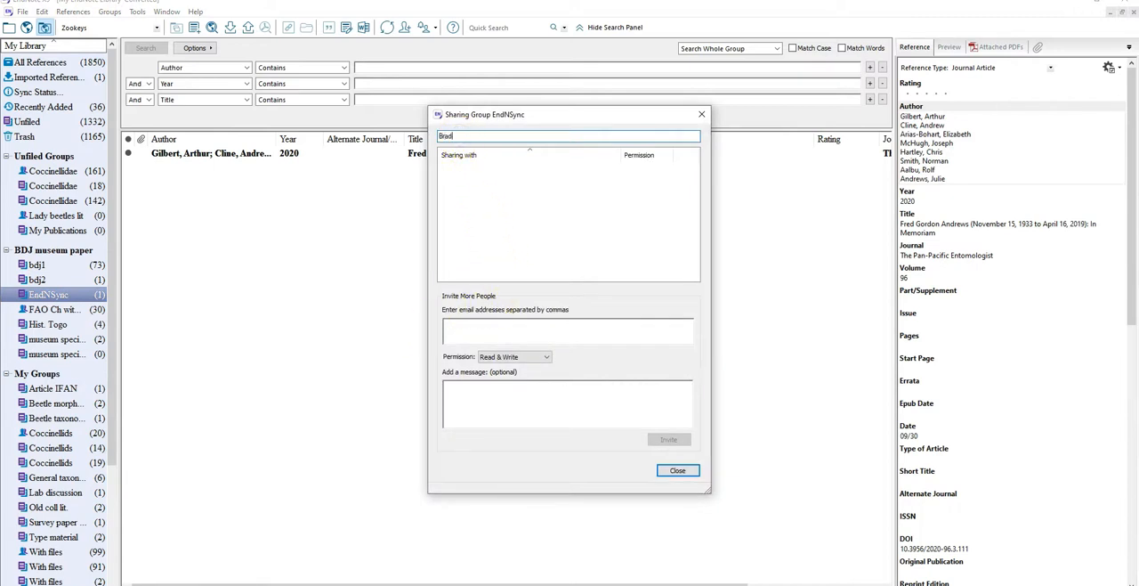
{"action": "key", "text": "Tab"}
{"action": "left_click", "coordinate": [524, 325]}
{"action": "left_click", "coordinate": [462, 328]}
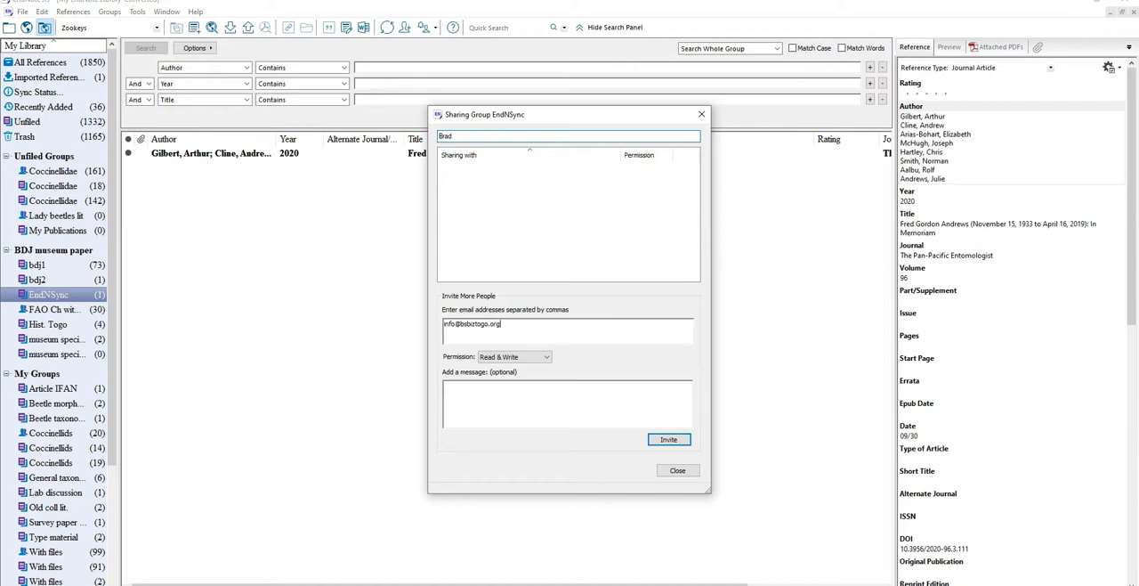
Add the message "Hi, There you go. B", keep Read & Write permission, and send the group invitation
{"action": "left_click", "coordinate": [467, 400]}
{"action": "type", "text": "B"}
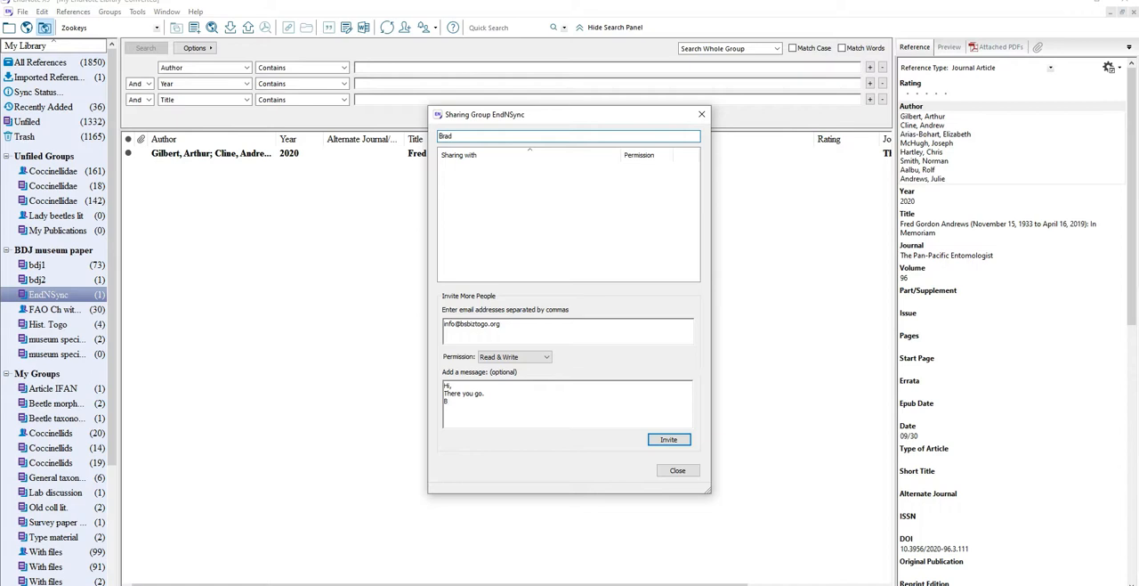
{"action": "left_click", "coordinate": [523, 356]}
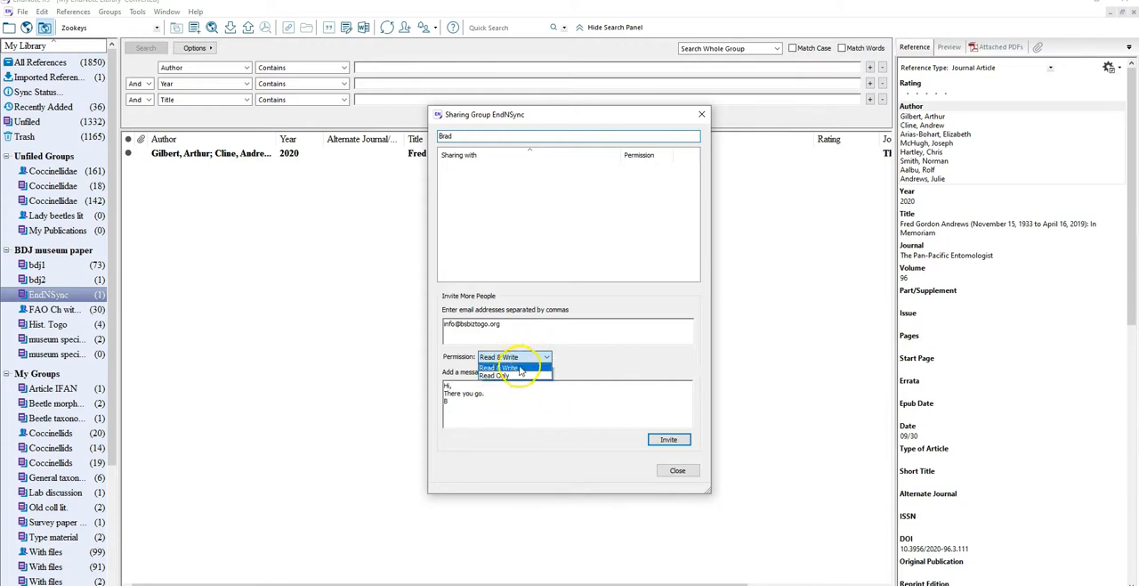
{"action": "left_click", "coordinate": [590, 363]}
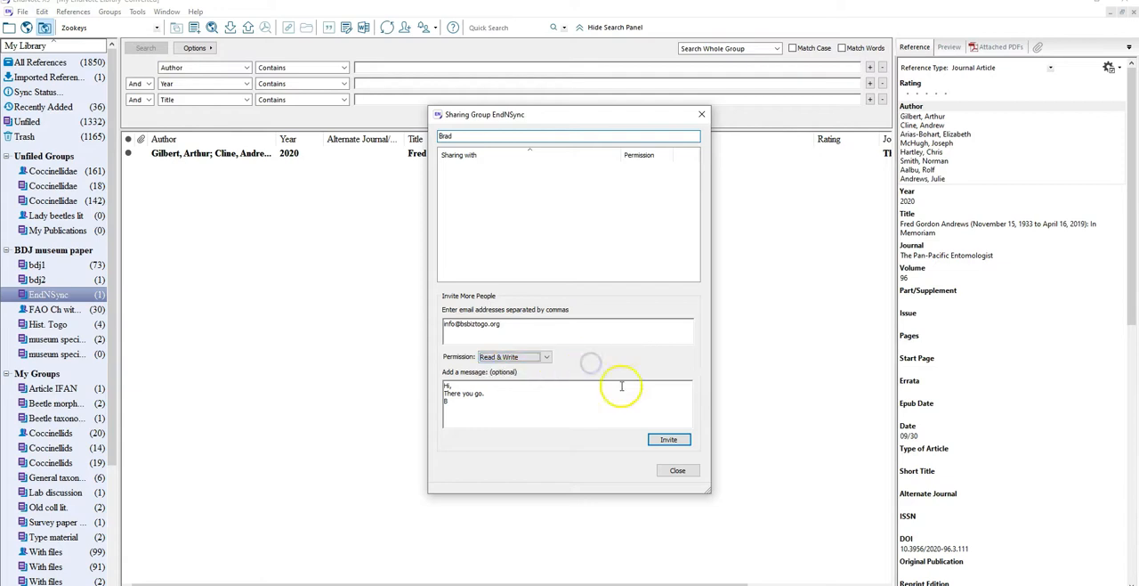
{"action": "left_click", "coordinate": [669, 439]}
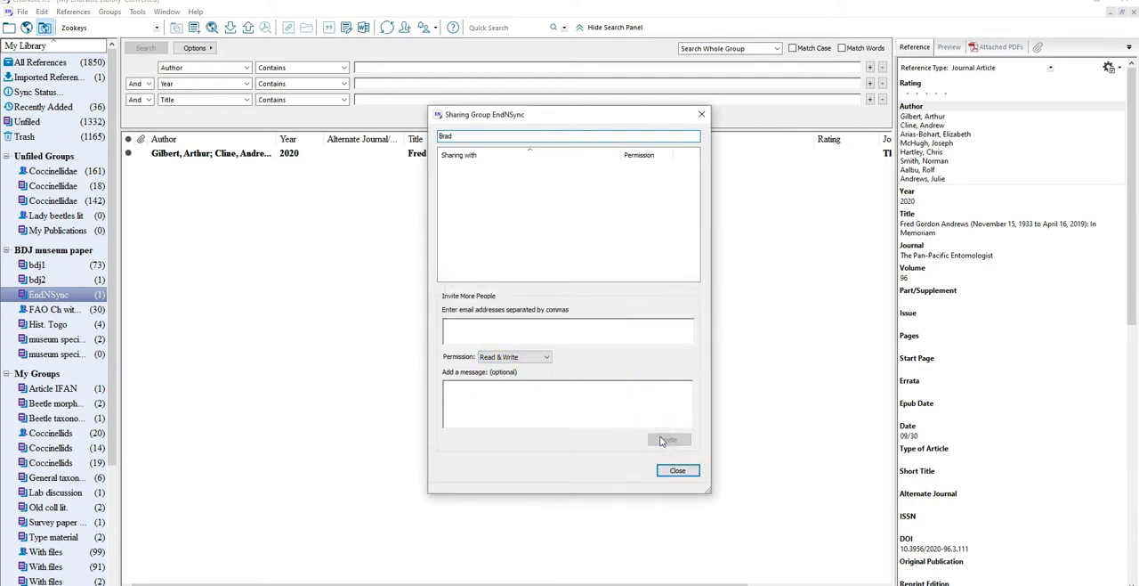
{"action": "left_click", "coordinate": [676, 470]}
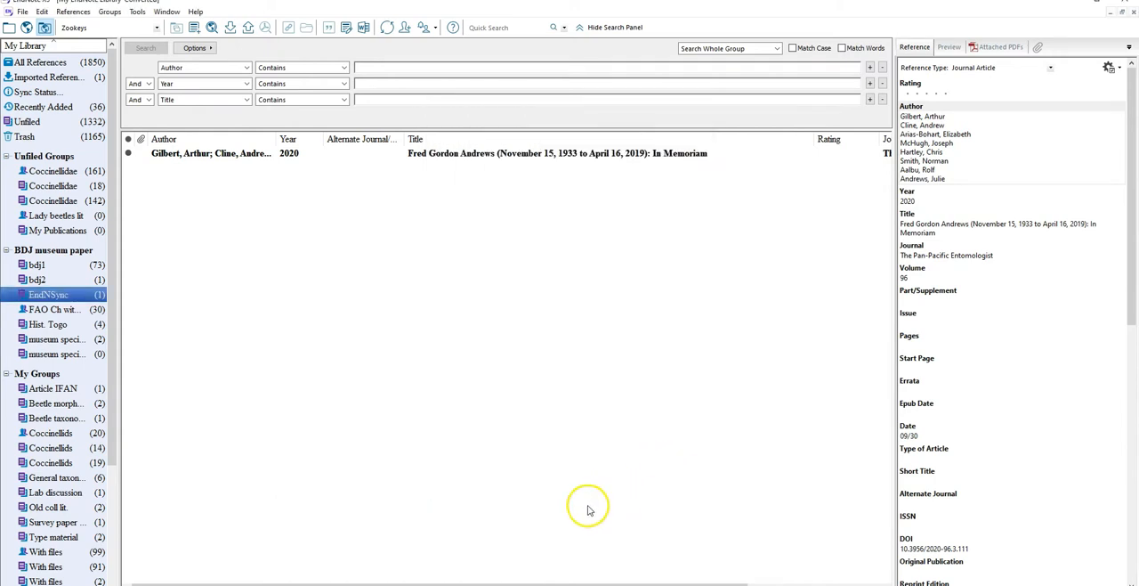
Switch to EndNote Web in the browser, reload the references and open the sharing settings of the EndNSync group
{"action": "left_click", "coordinate": [470, 552]}
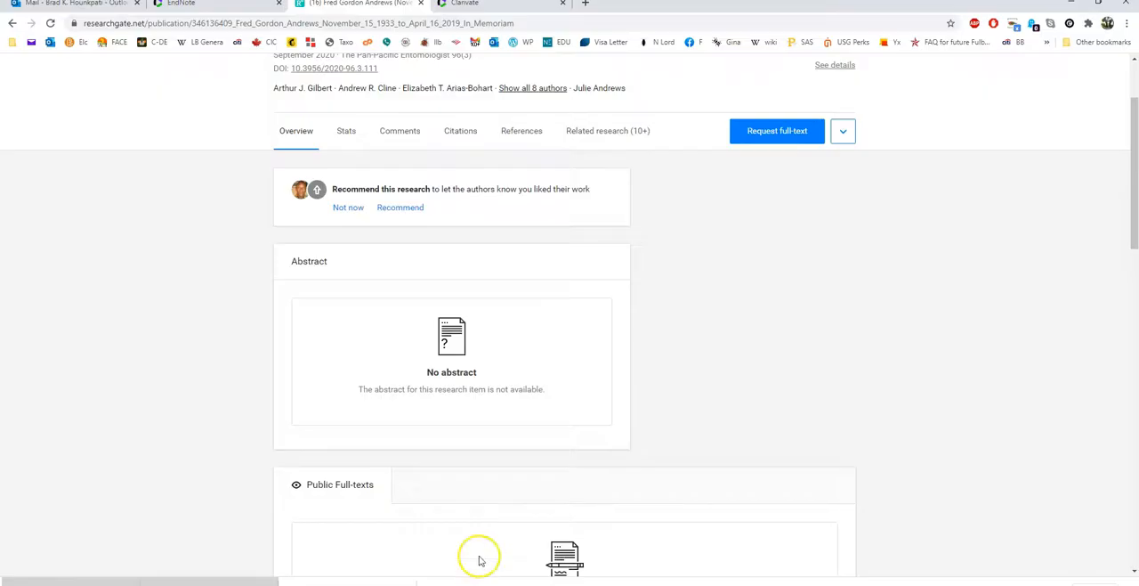
{"action": "left_click", "coordinate": [191, 4]}
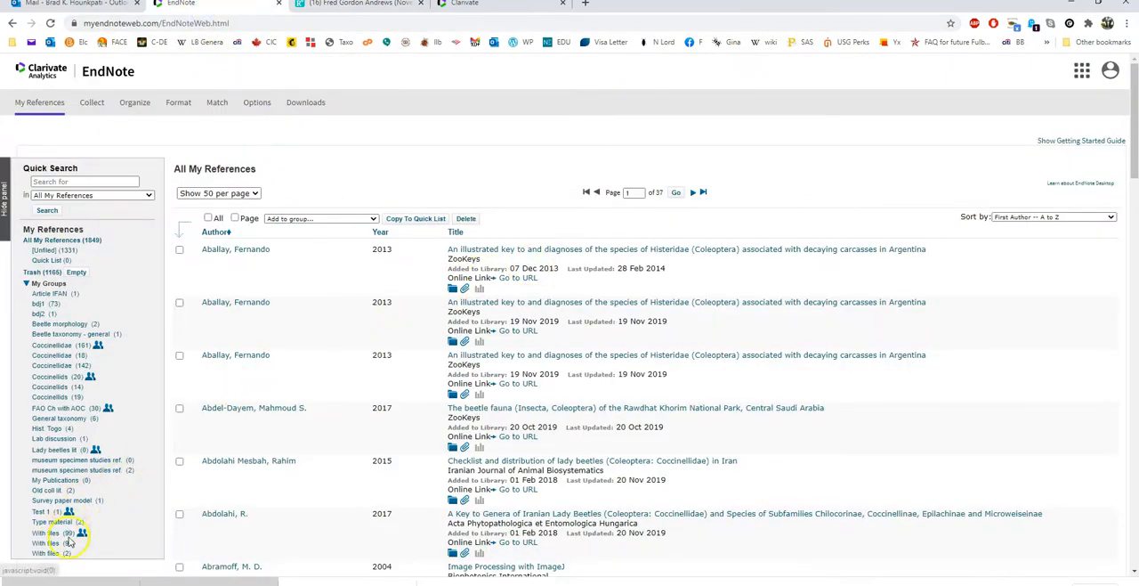
{"action": "left_click", "coordinate": [31, 103]}
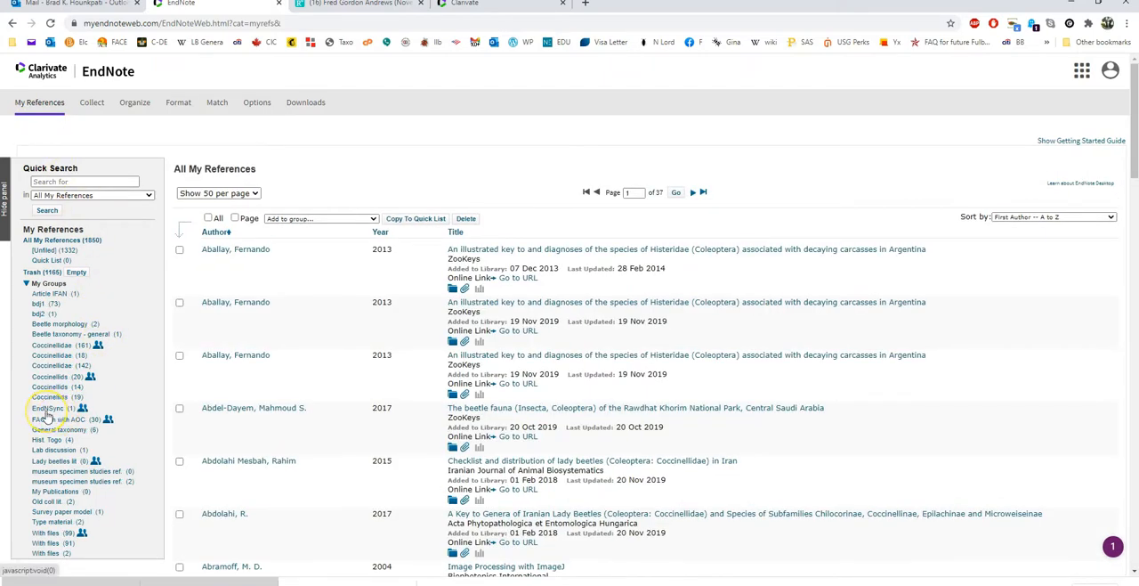
{"action": "left_click", "coordinate": [82, 408]}
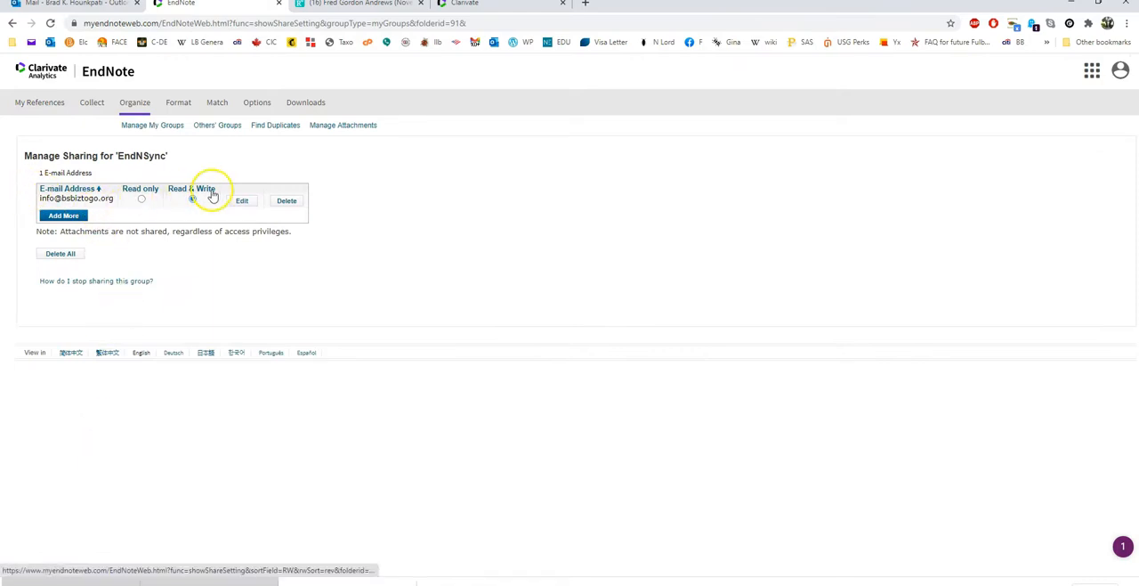
Start adding another person to the EndNSync sharing list and fill in their e-mail address
{"action": "left_click", "coordinate": [66, 217]}
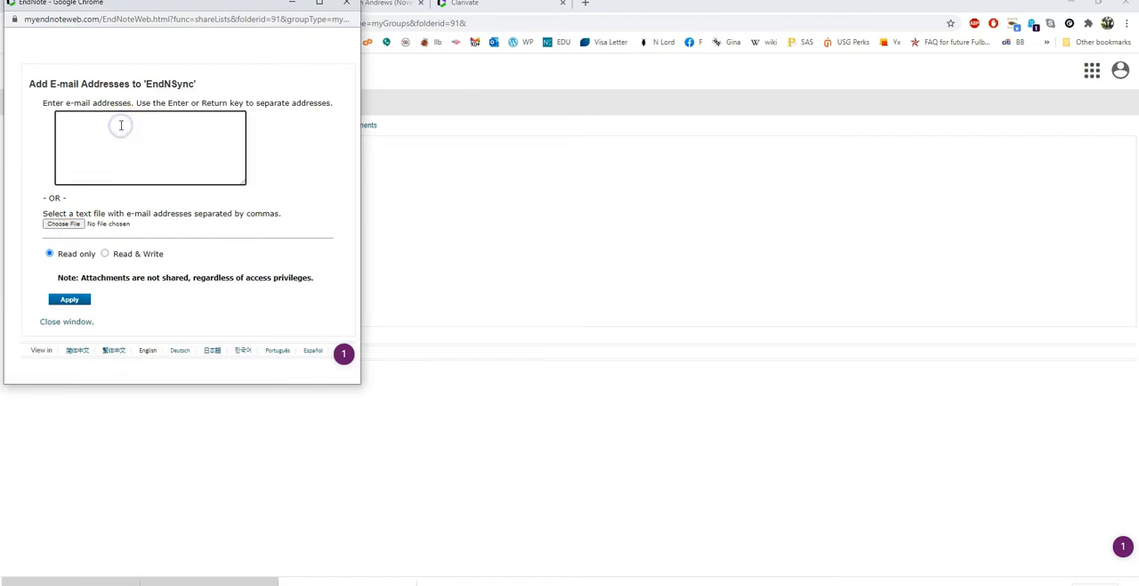
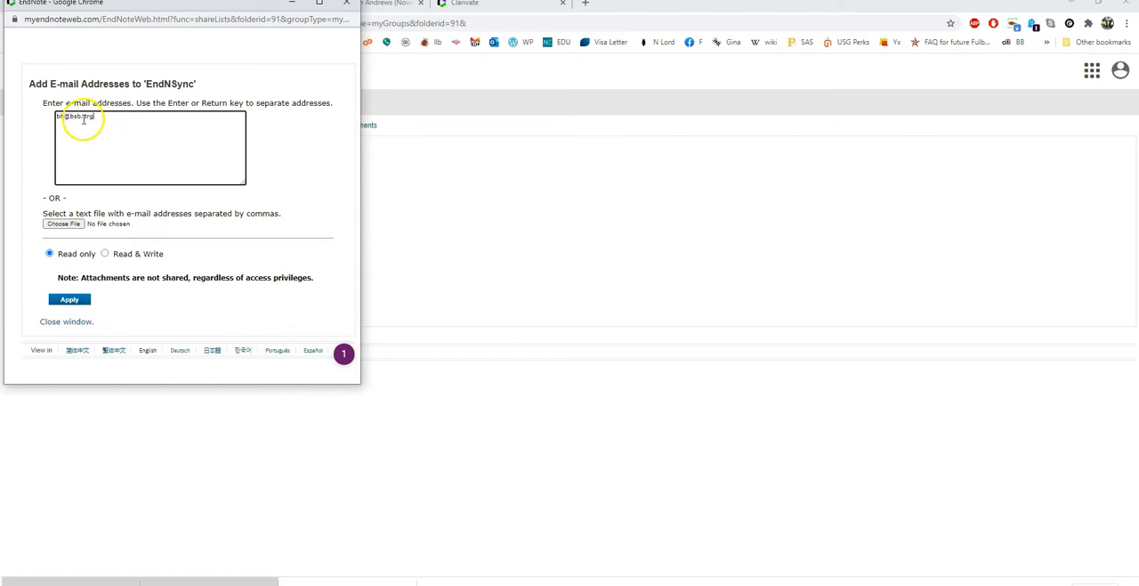
{"action": "left_click", "coordinate": [81, 120]}
{"action": "type", "text": "tst"}
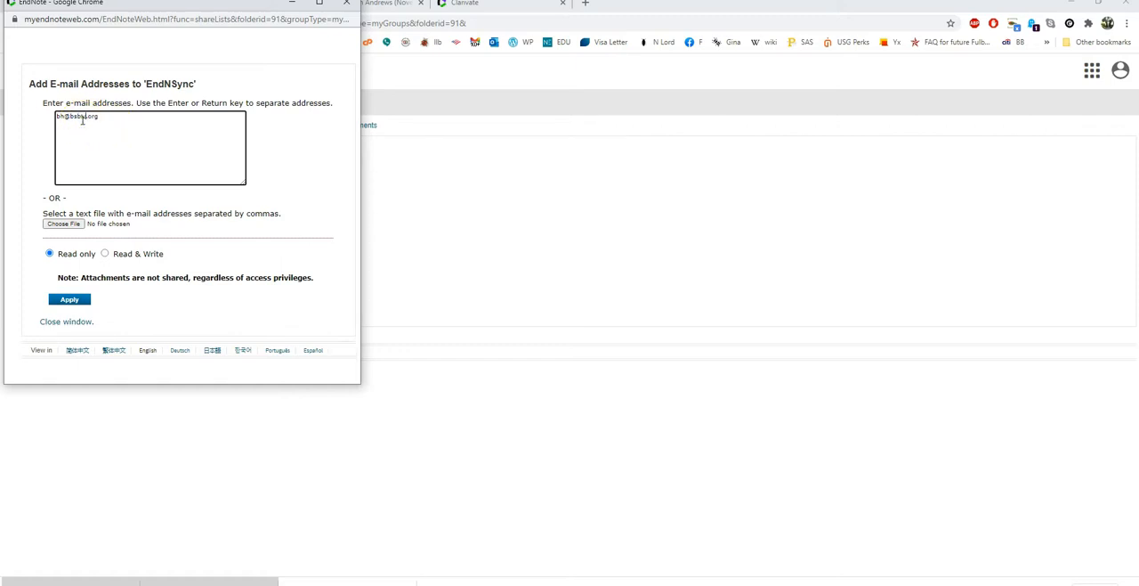
{"action": "type", "text": "ogo"}
Give the additional e-mail address Read only access and add it to the EndNSync sharing list
{"action": "left_click", "coordinate": [104, 254]}
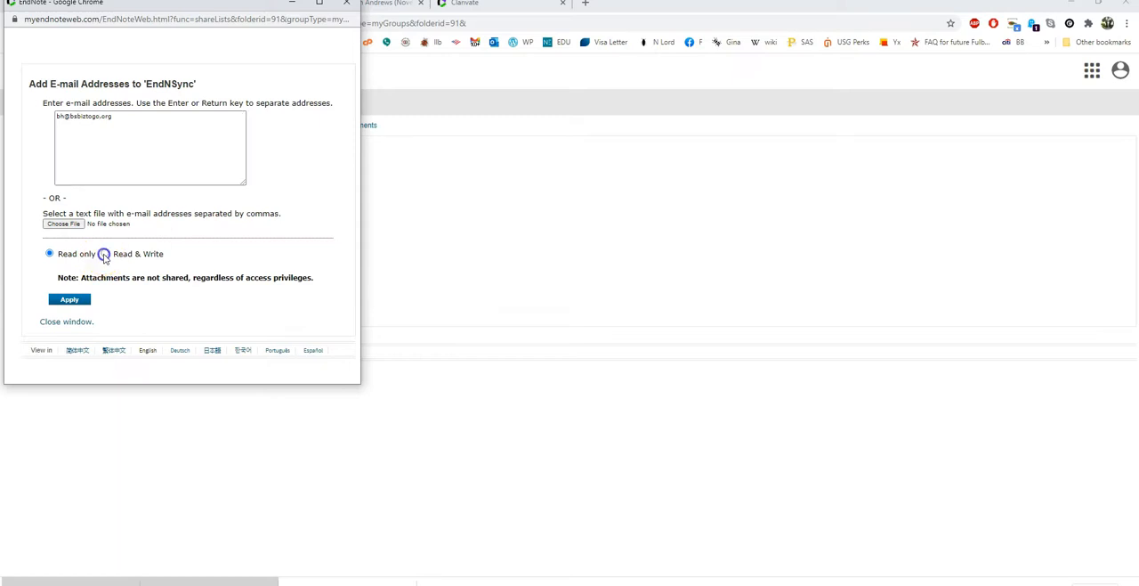
{"action": "left_click", "coordinate": [75, 254]}
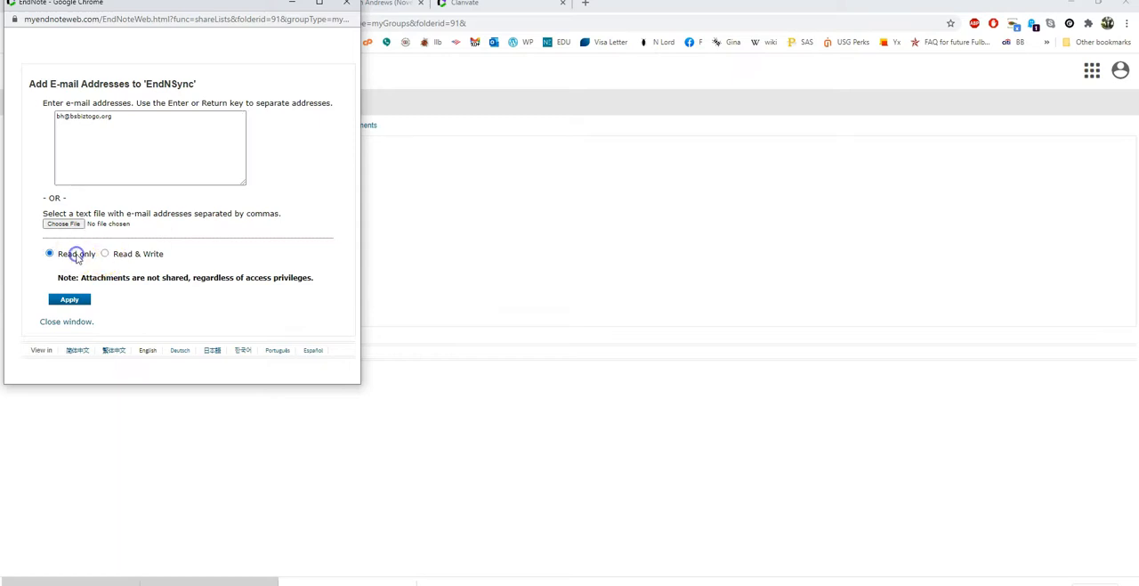
{"action": "left_click", "coordinate": [71, 304]}
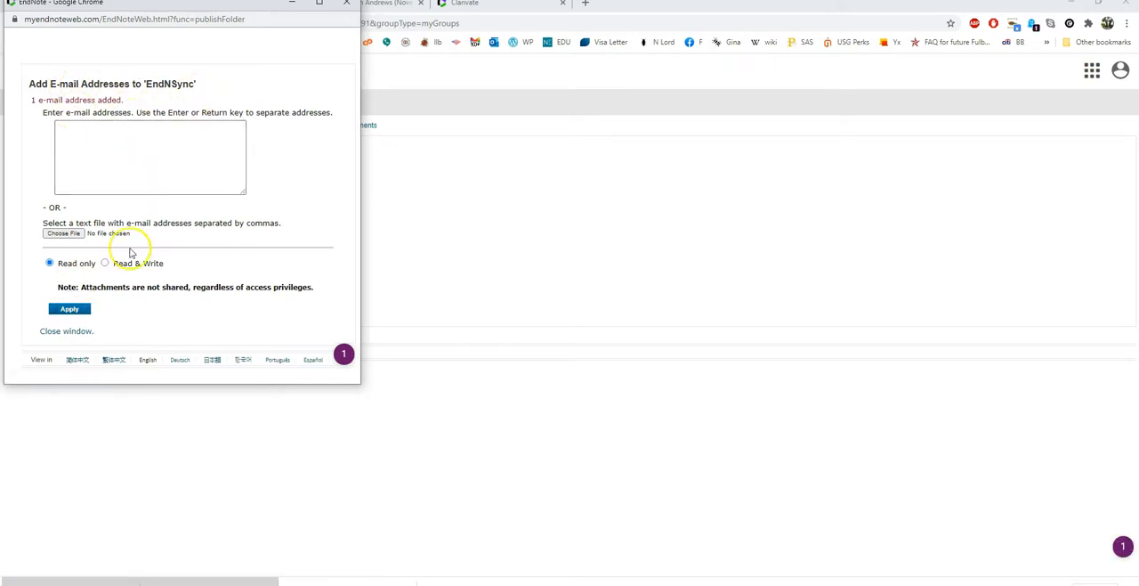
{"action": "left_click", "coordinate": [75, 331]}
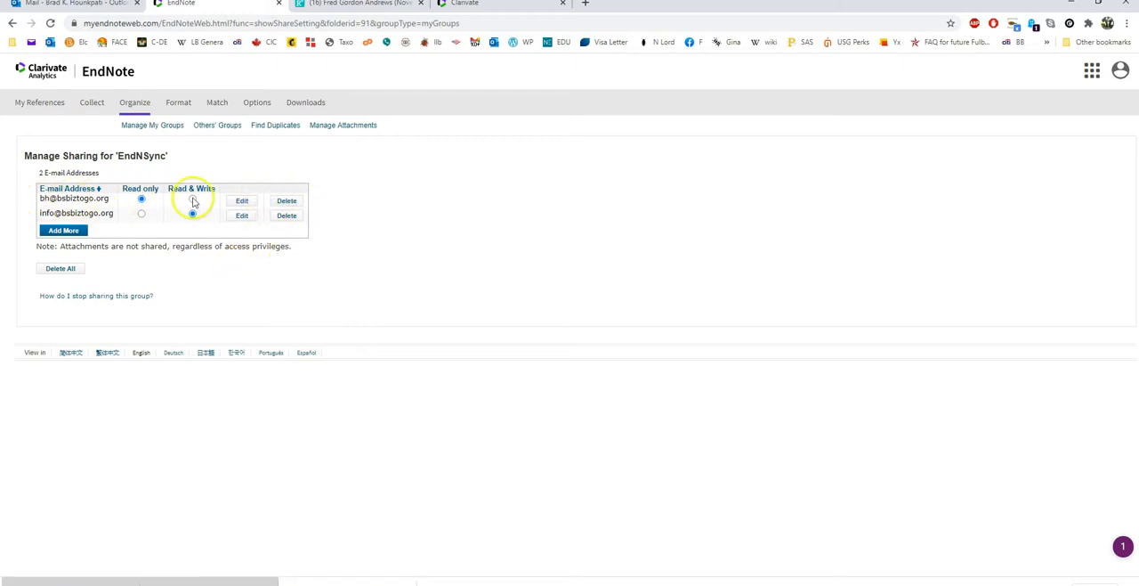
Delete the Read only e-mail address from the EndNSync sharing list
{"action": "left_click", "coordinate": [294, 204]}
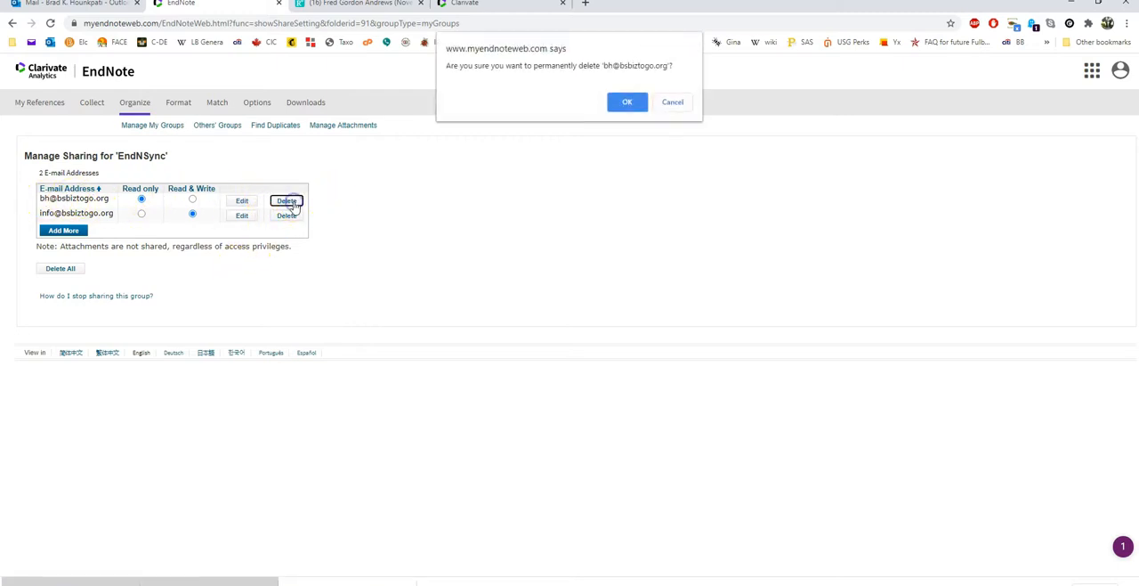
{"action": "left_click", "coordinate": [628, 103]}
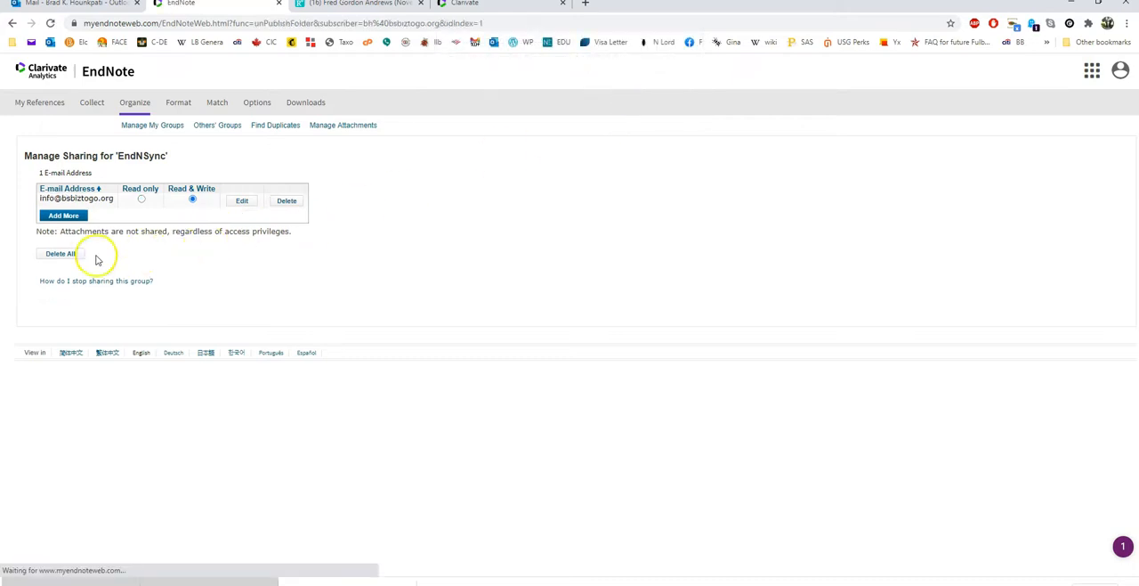